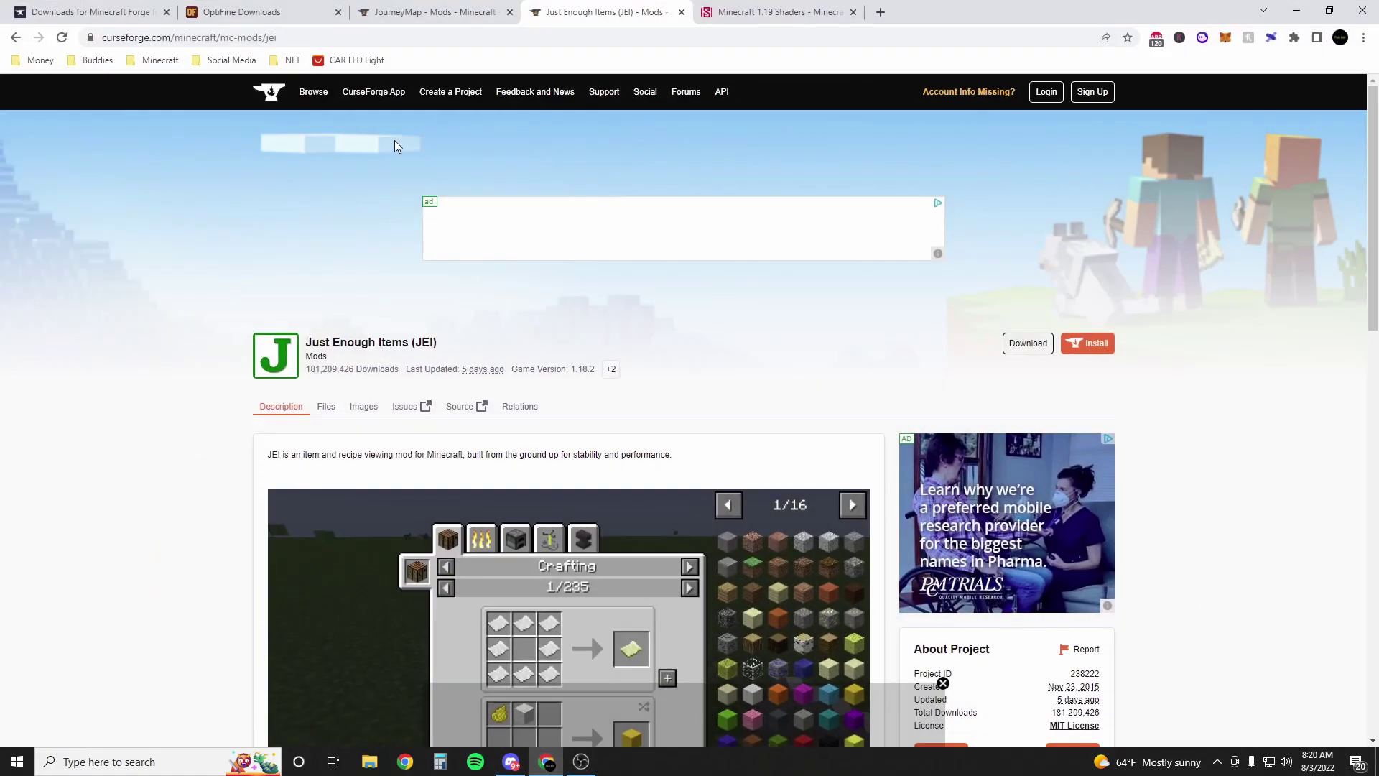
Step: Restore Chrome, review the Forge, JourneyMap, JEI and Shaders tabs, and return to OptiFine downloads
{"action": "left_click", "coordinate": [50, 9]}
{"action": "left_click", "coordinate": [247, 13]}
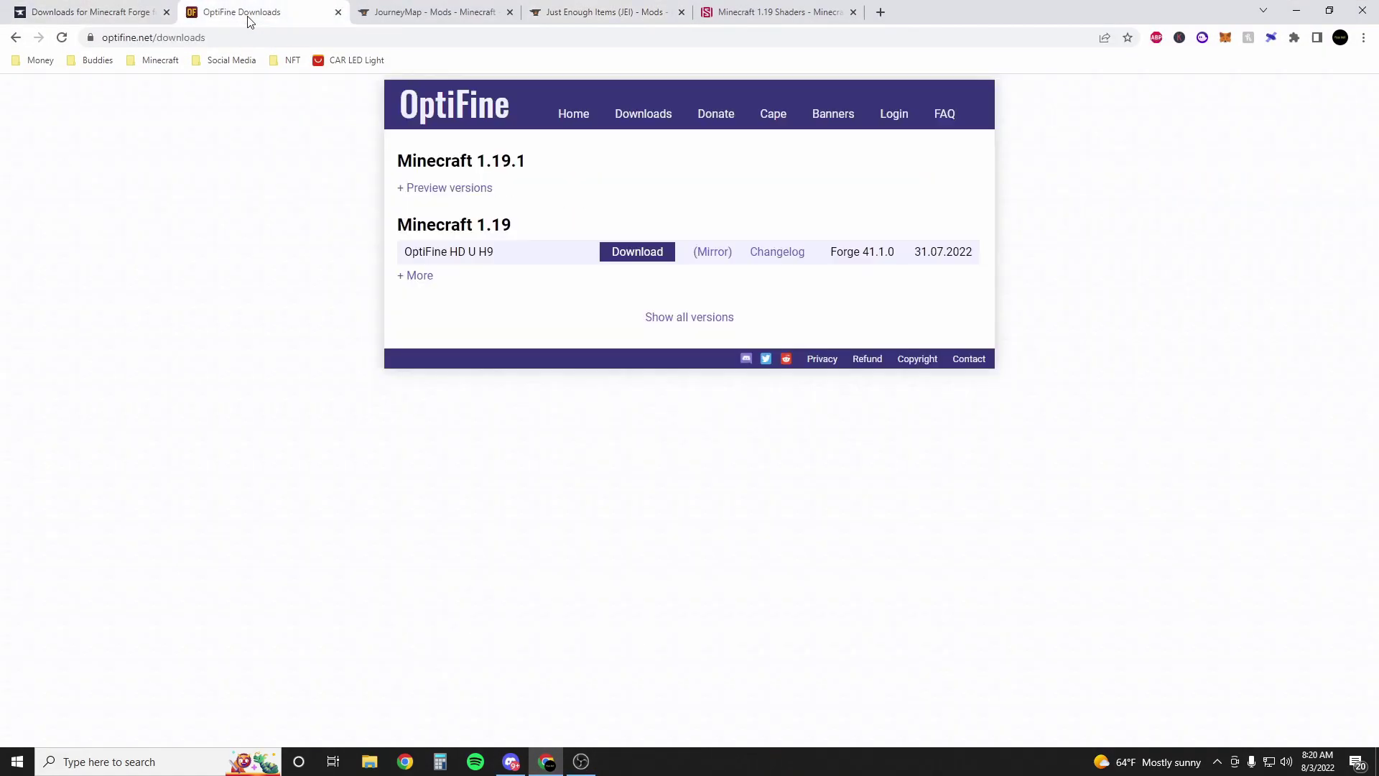
{"action": "left_click", "coordinate": [435, 9]}
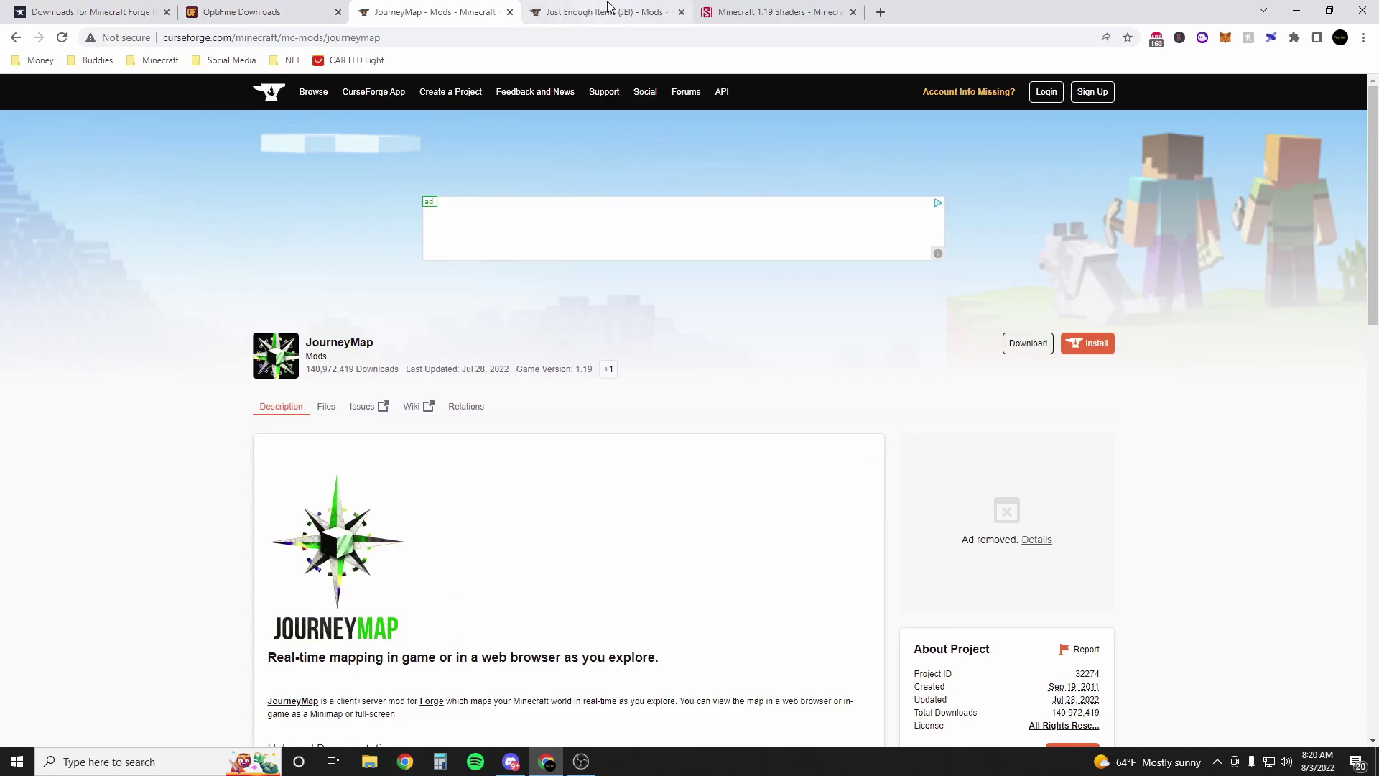
{"action": "left_click", "coordinate": [580, 13]}
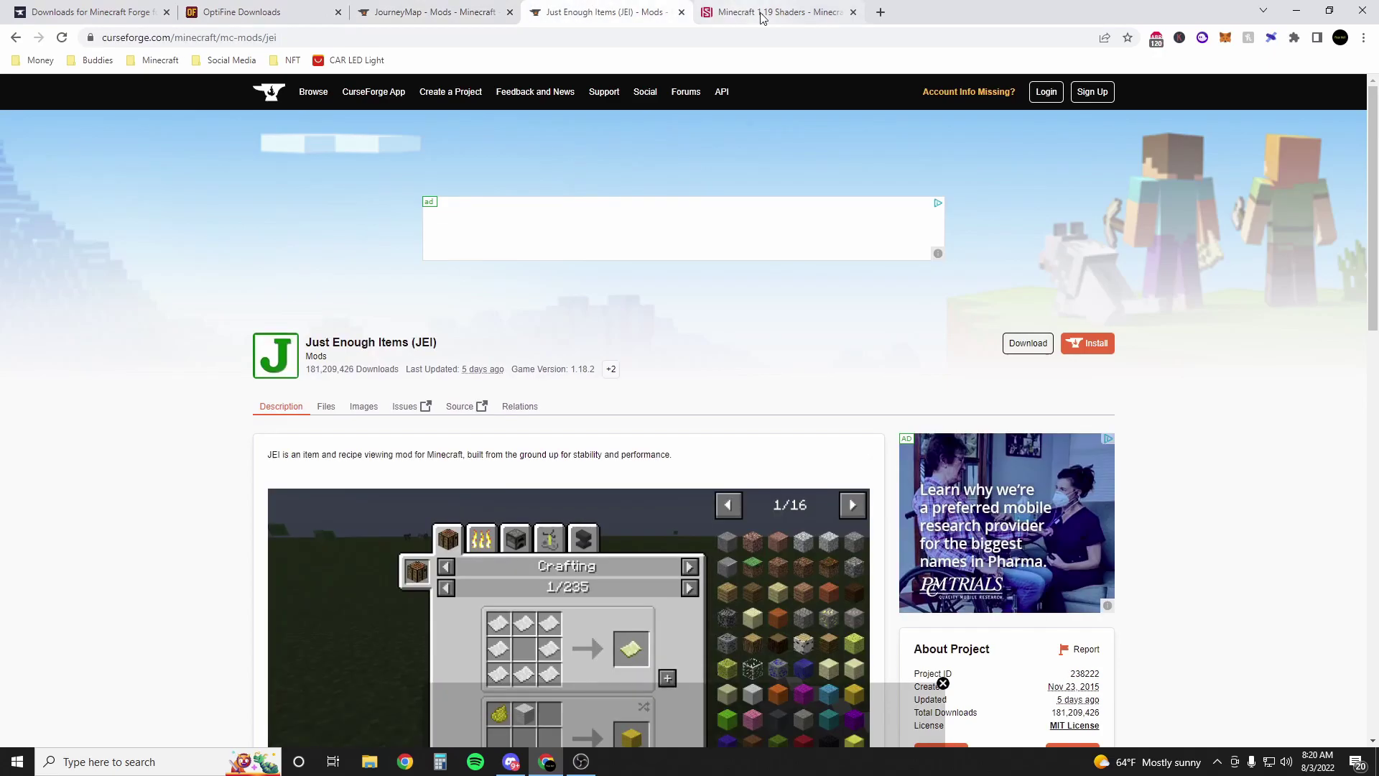
{"action": "scroll", "coordinate": [687, 459], "scroll_direction": "down", "scroll_amount": 6}
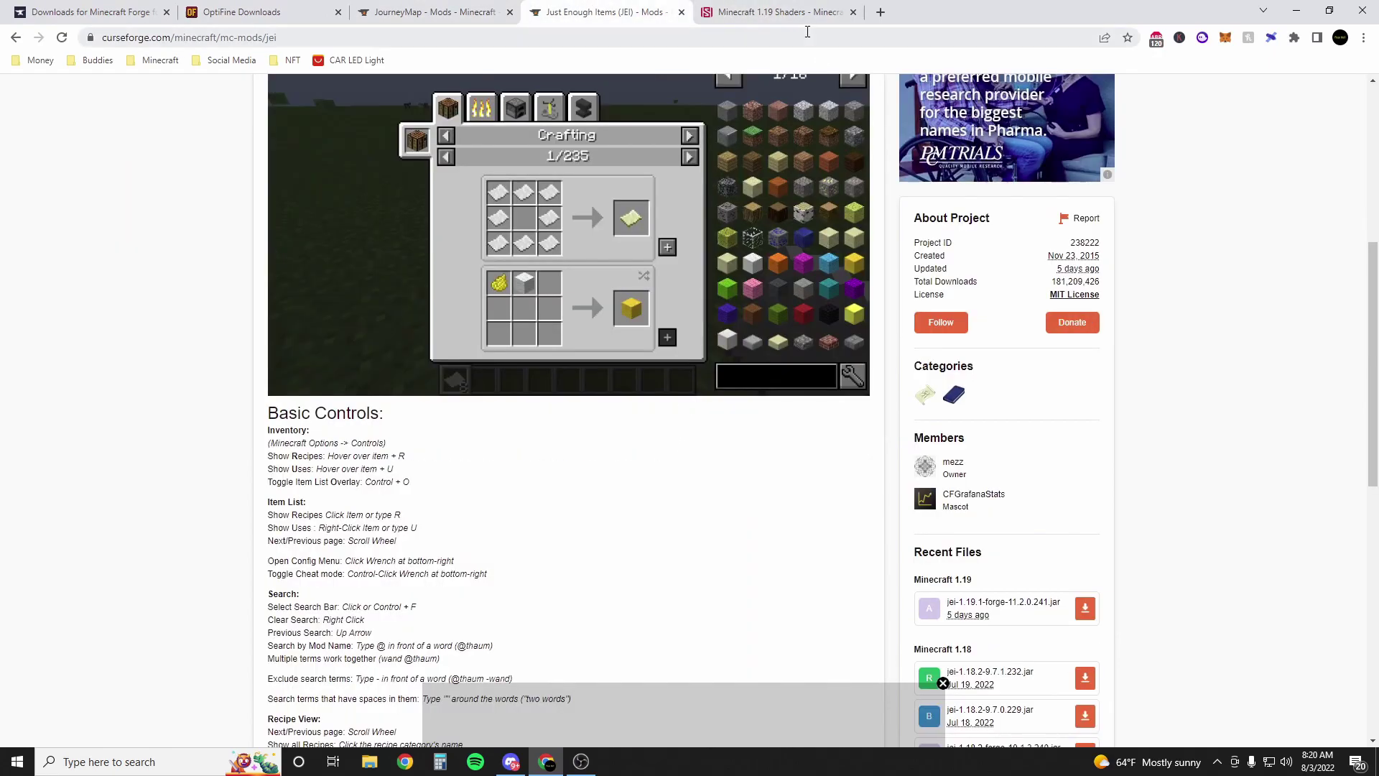
{"action": "left_click", "coordinate": [776, 15]}
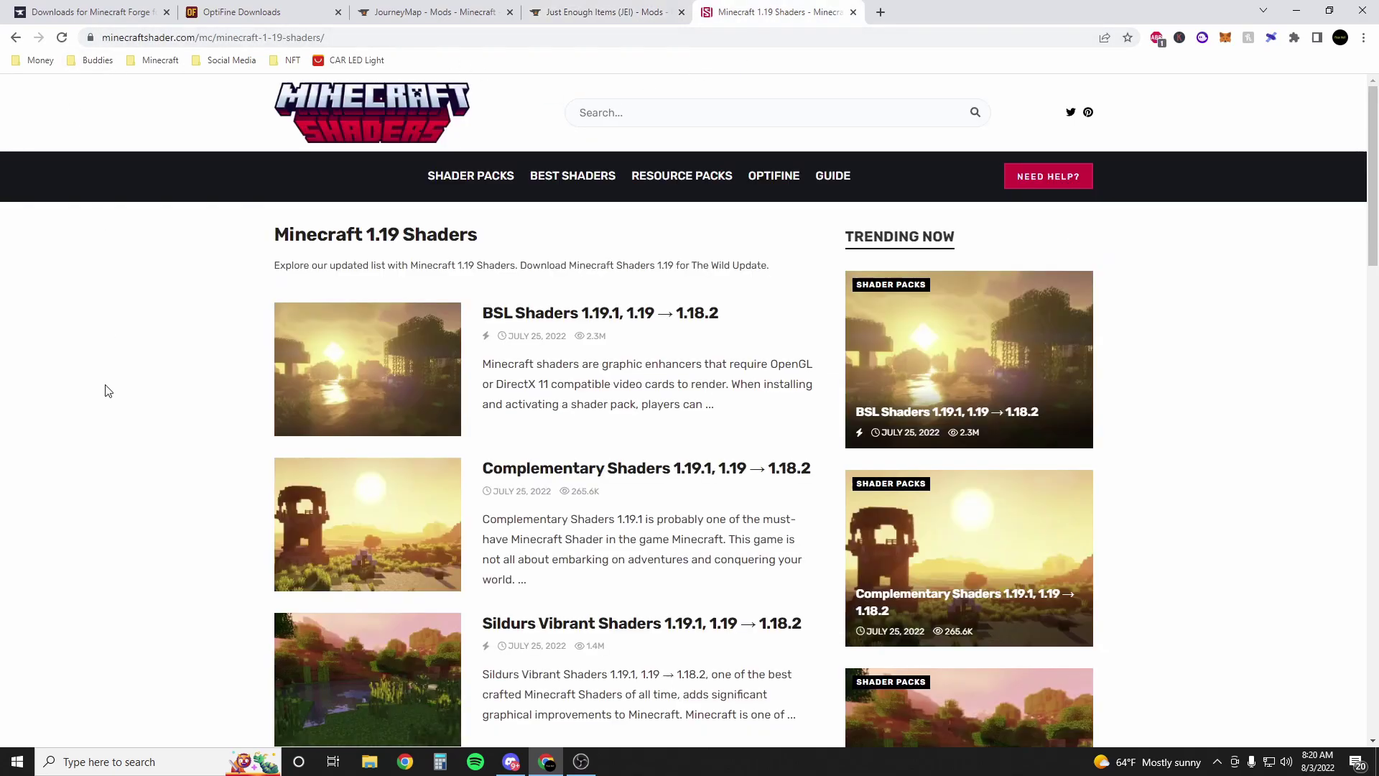
{"action": "left_click", "coordinate": [237, 13]}
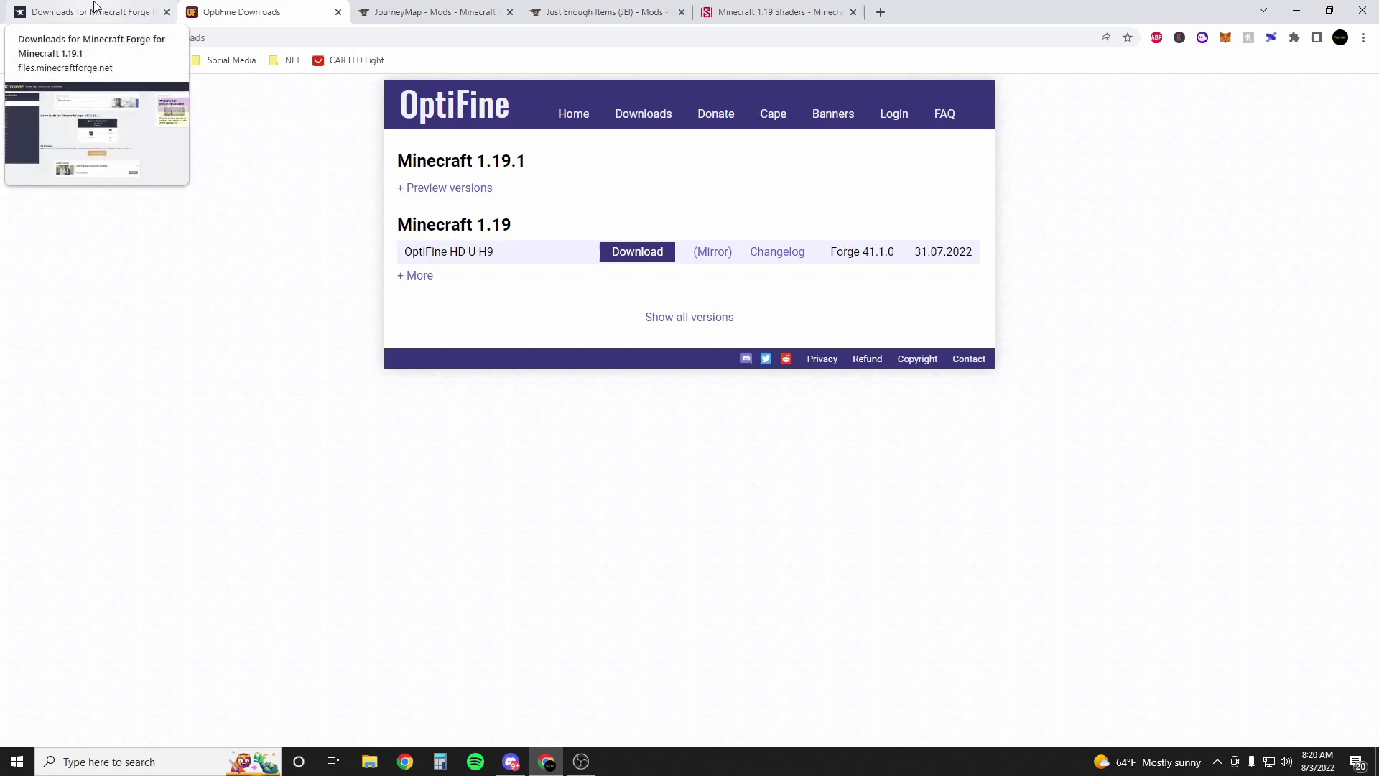
Step: Start the OptiFine HD U H9 pre1 preview download and switch to the Forge 1.19.1 page
{"action": "left_click", "coordinate": [413, 188]}
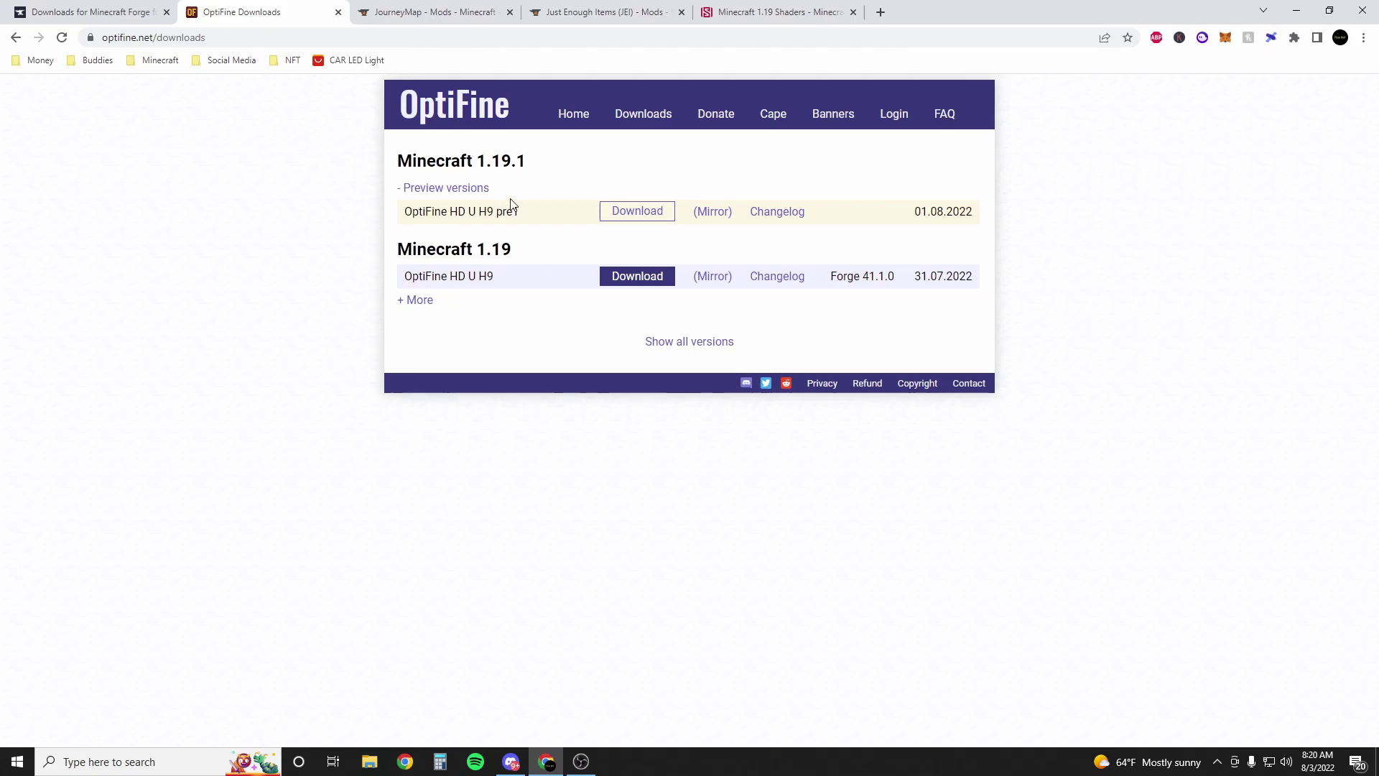
{"action": "left_click", "coordinate": [621, 216]}
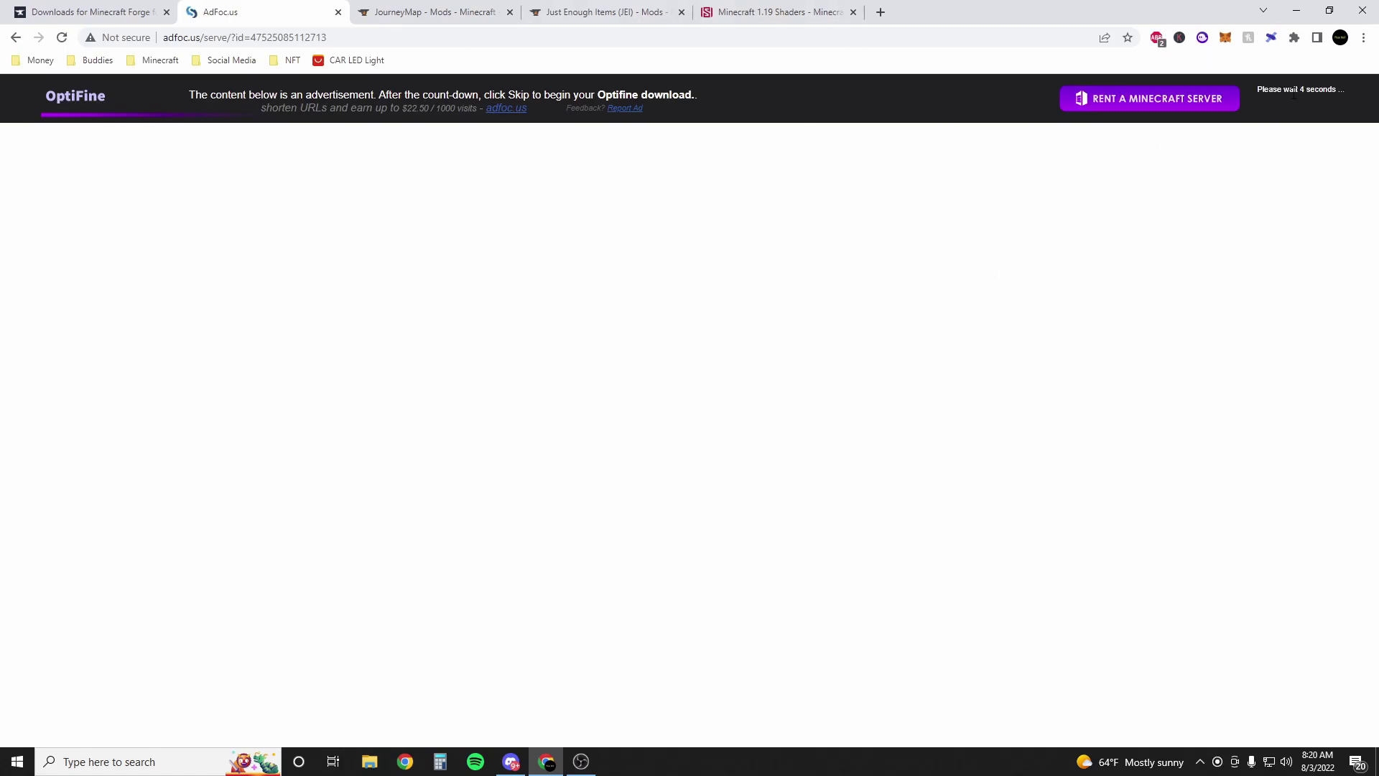
{"action": "left_click", "coordinate": [86, 12]}
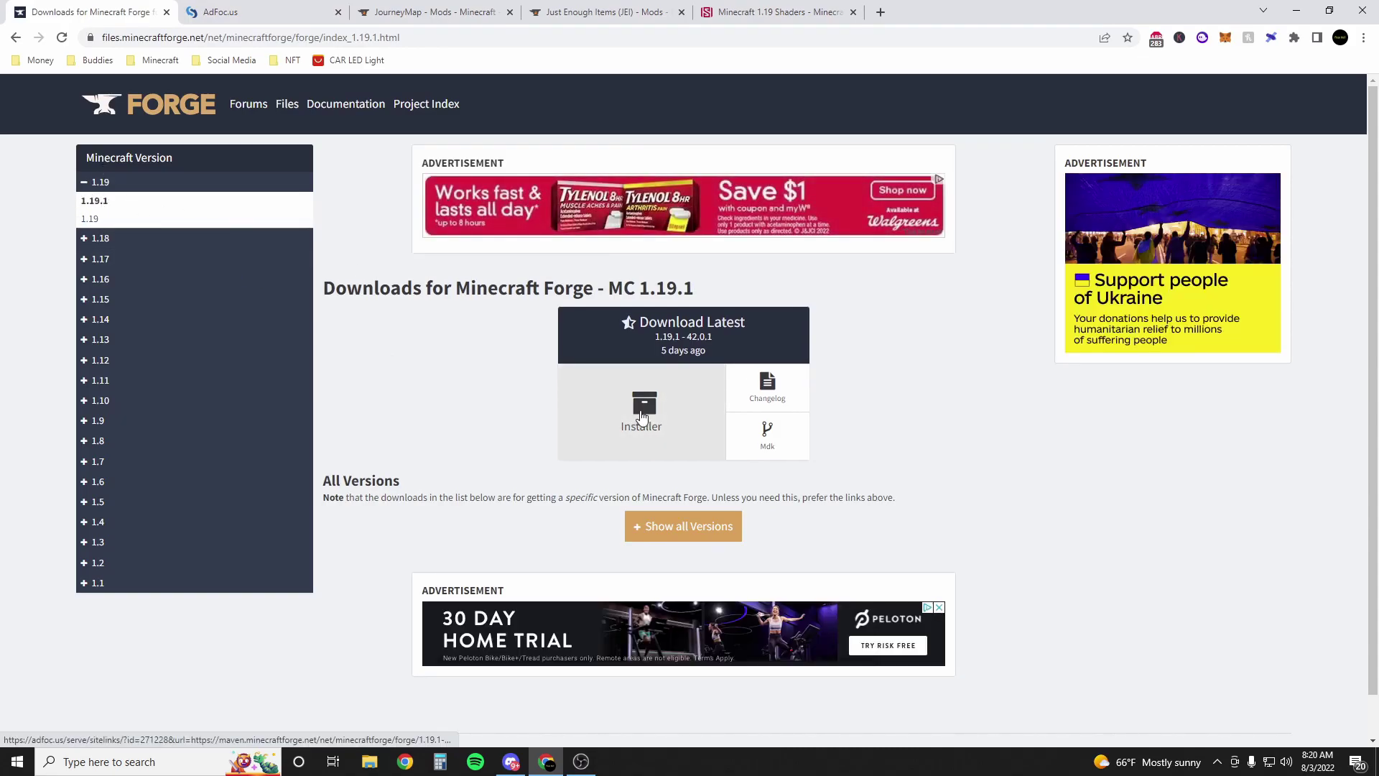
Step: Request the Forge 1.19.1 installer and download the OptiFine pre1 jar past its ad page
{"action": "left_click", "coordinate": [642, 415]}
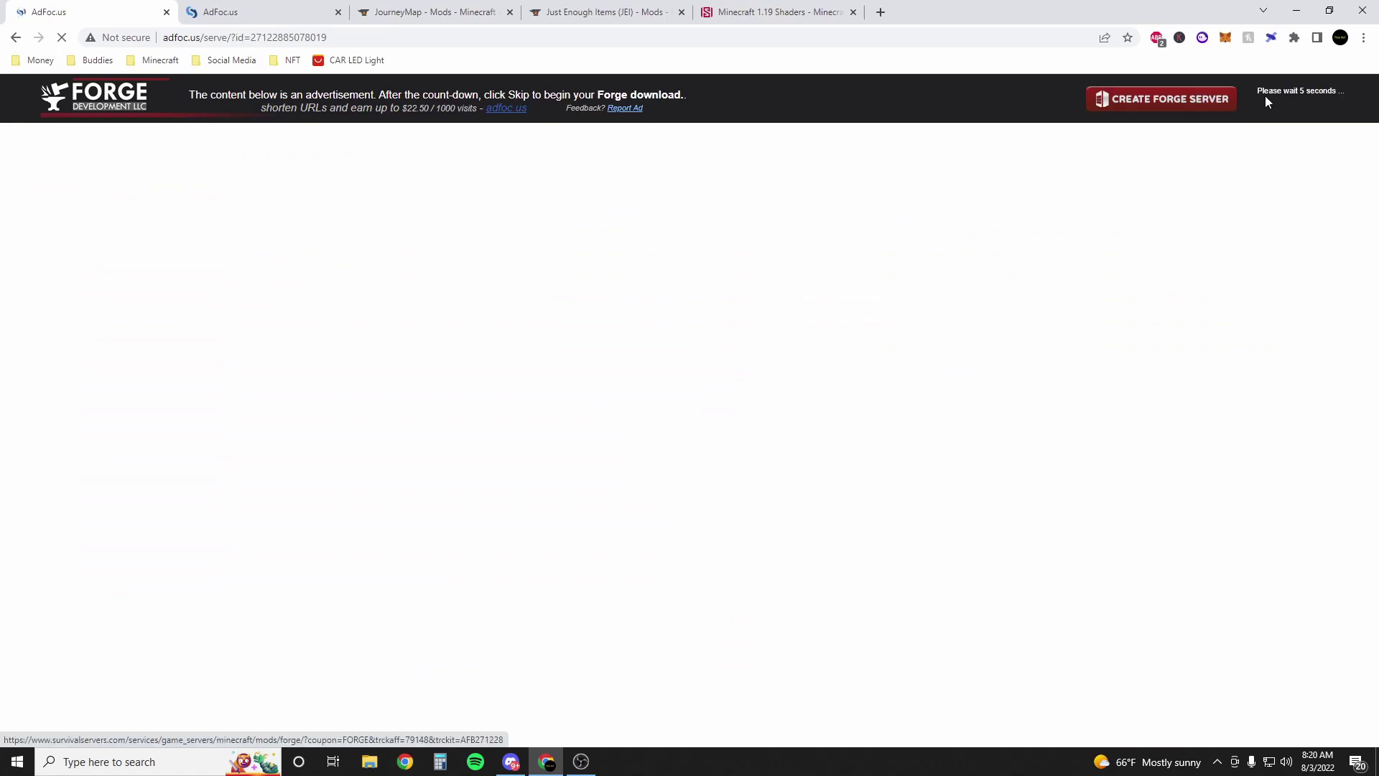
{"action": "left_click", "coordinate": [256, 11]}
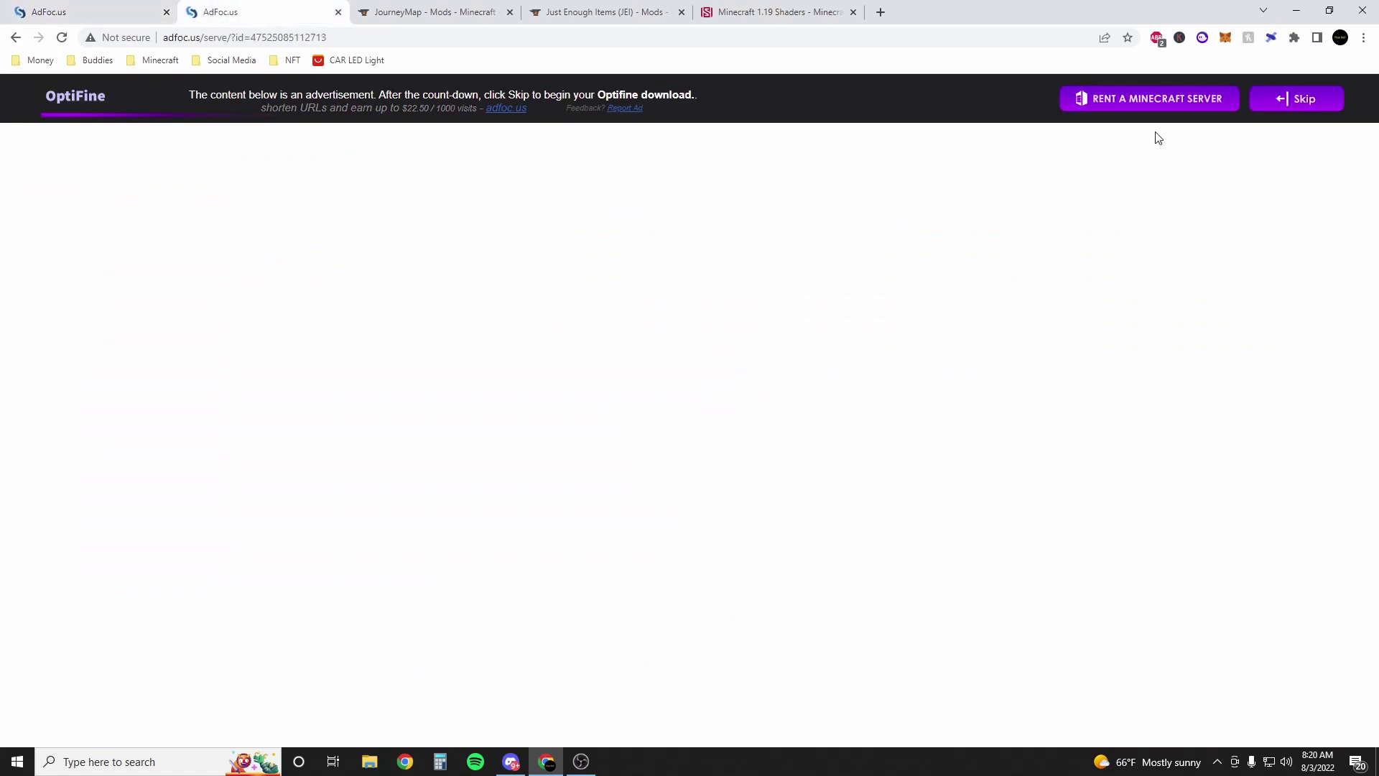
{"action": "left_click", "coordinate": [1326, 109]}
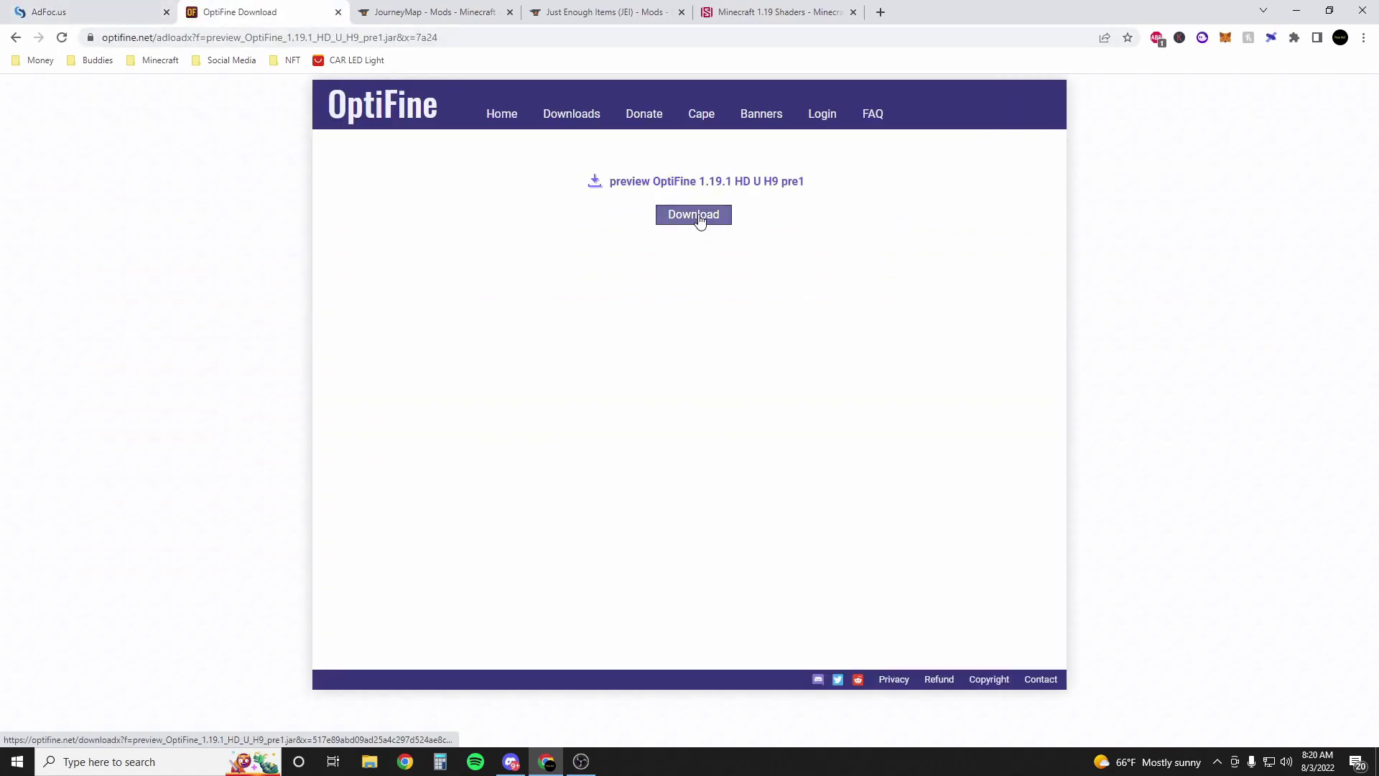
{"action": "left_click", "coordinate": [700, 220]}
Step: Skip the Forge ad to download forge-1.19.1-42.0.1-installer and show it in its folder
{"action": "left_click", "coordinate": [92, 11]}
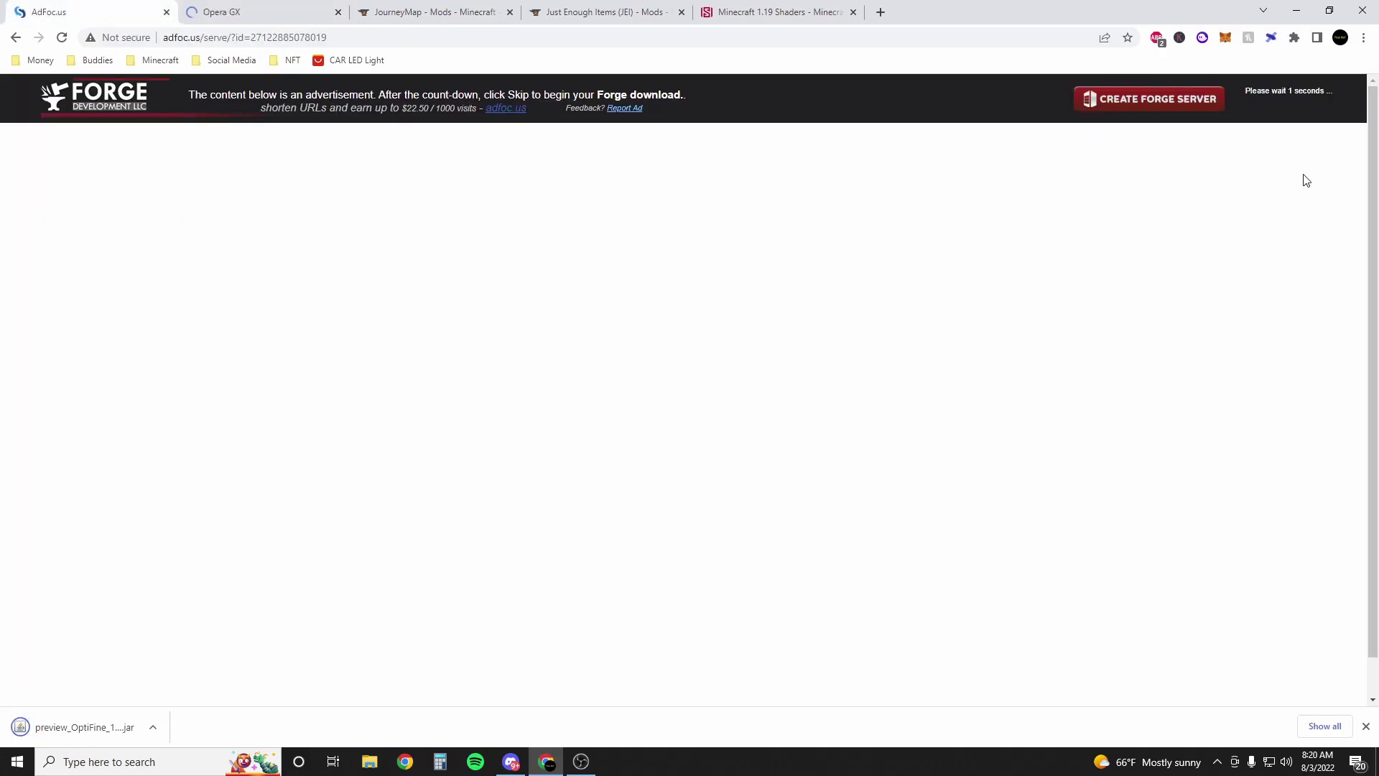
{"action": "left_click", "coordinate": [1283, 106]}
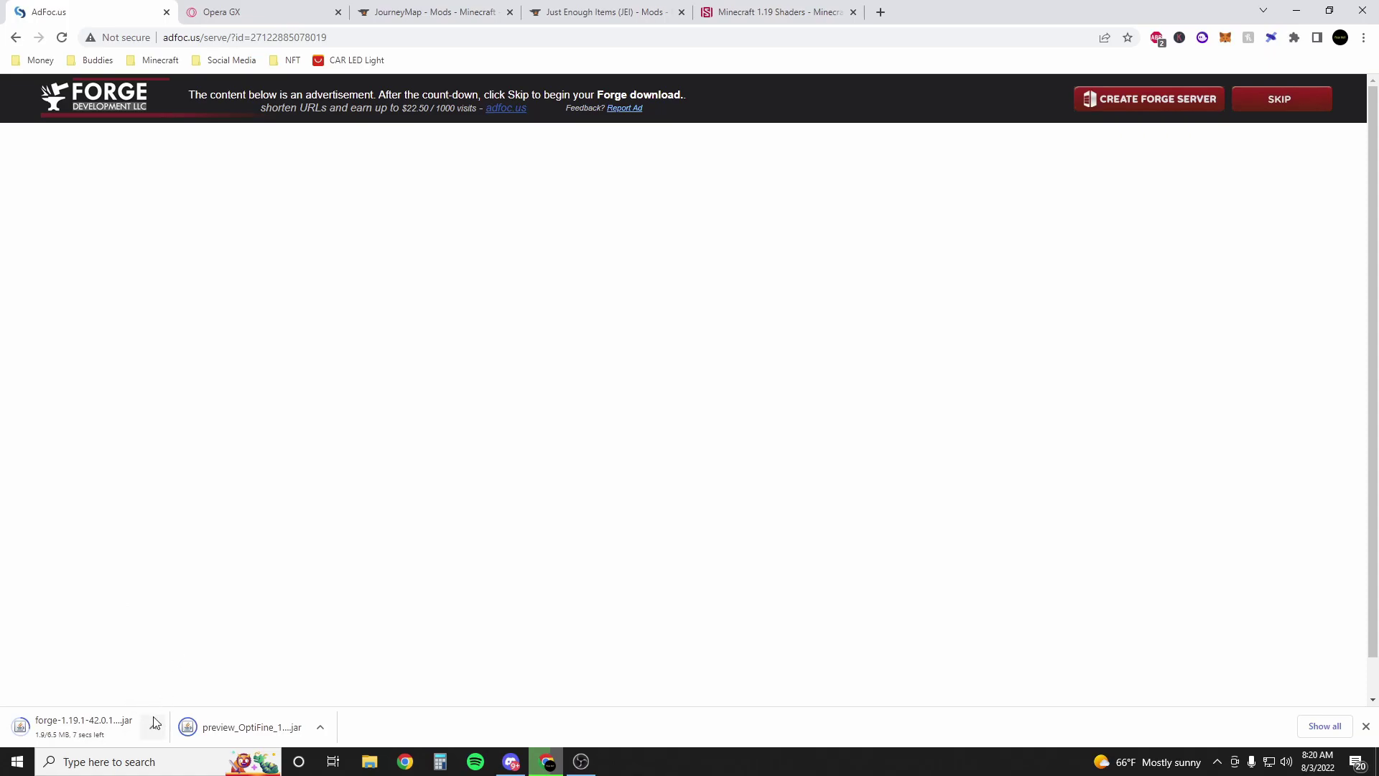
{"action": "left_click", "coordinate": [153, 727]}
{"action": "left_click", "coordinate": [194, 675]}
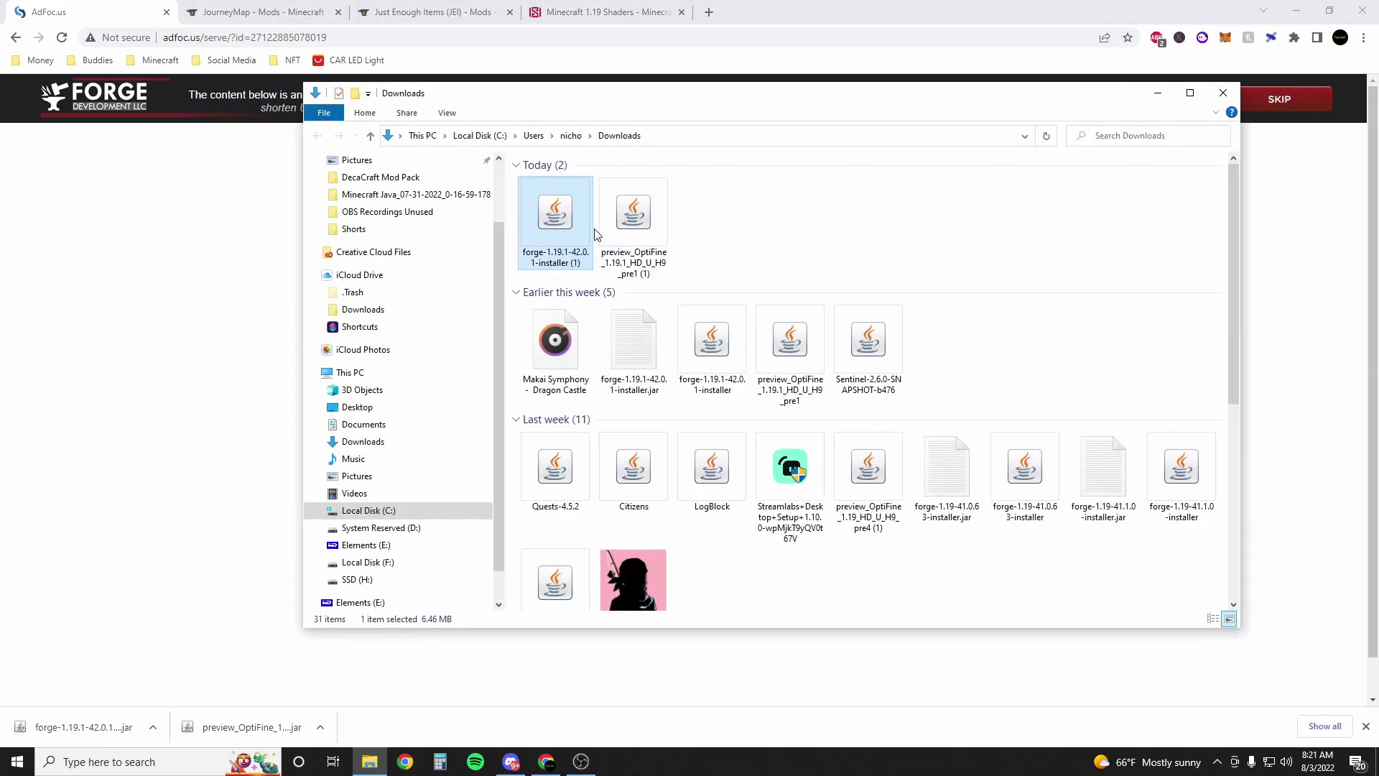
Step: Copy the Forge installer and OptiFine preview jar from Downloads onto the desktop
{"action": "left_click", "coordinate": [1297, 11]}
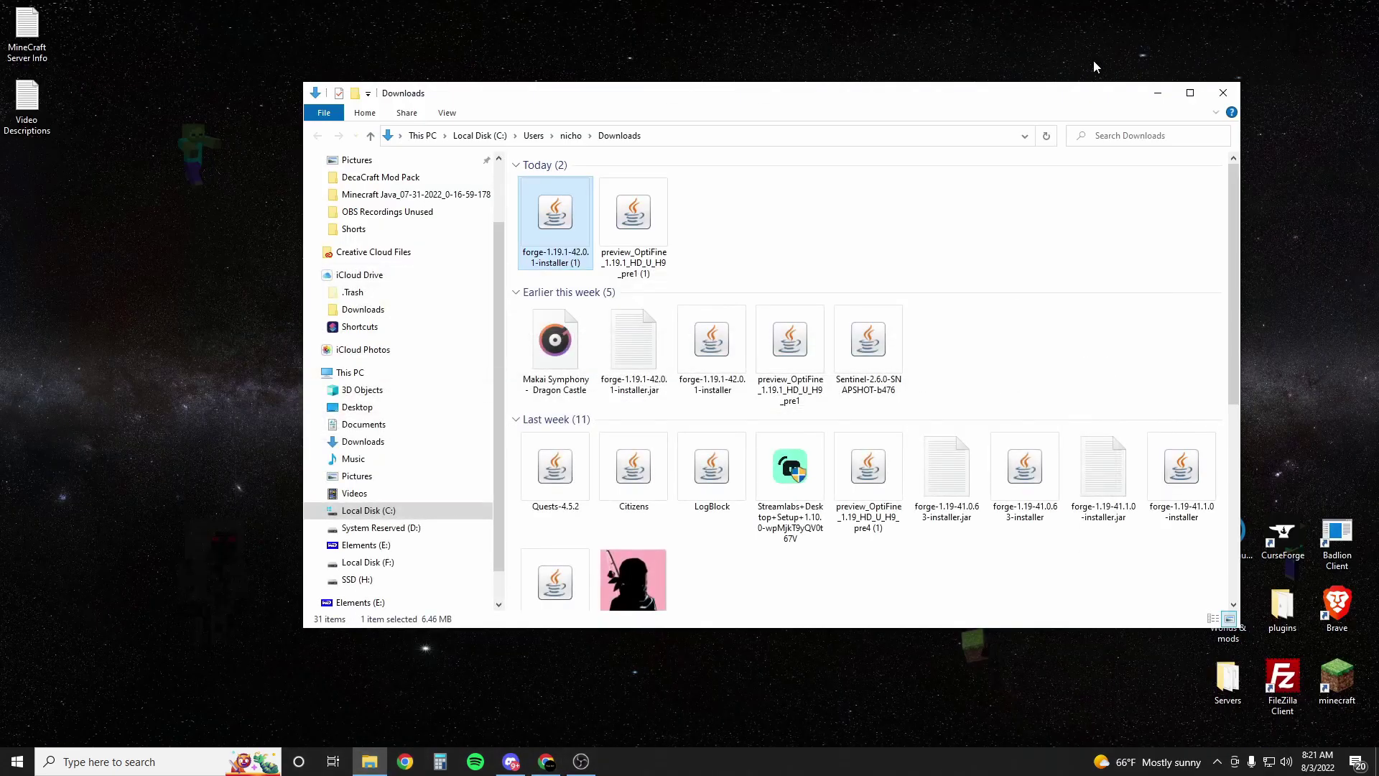
{"action": "left_click_drag", "start_coordinate": [554, 228], "coordinate": [137, 252]}
{"action": "left_click_drag", "start_coordinate": [567, 223], "coordinate": [230, 267]}
{"action": "left_click", "coordinate": [1234, 97]}
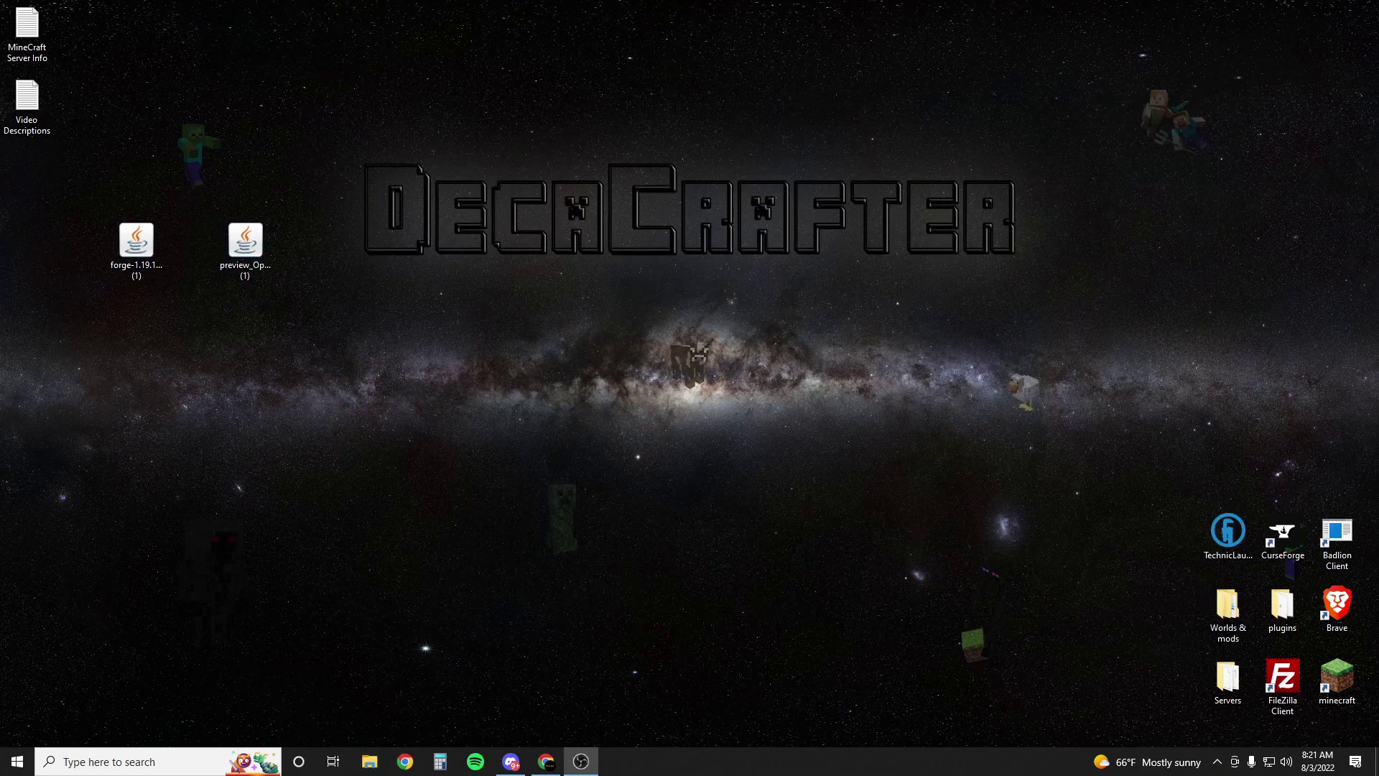
Step: Move both installer icons to the middle of the desktop and select the Forge installer
{"action": "left_click_drag", "start_coordinate": [55, 200], "coordinate": [281, 309]}
{"action": "left_click_drag", "start_coordinate": [136, 244], "coordinate": [464, 462]}
{"action": "left_click", "coordinate": [834, 396]}
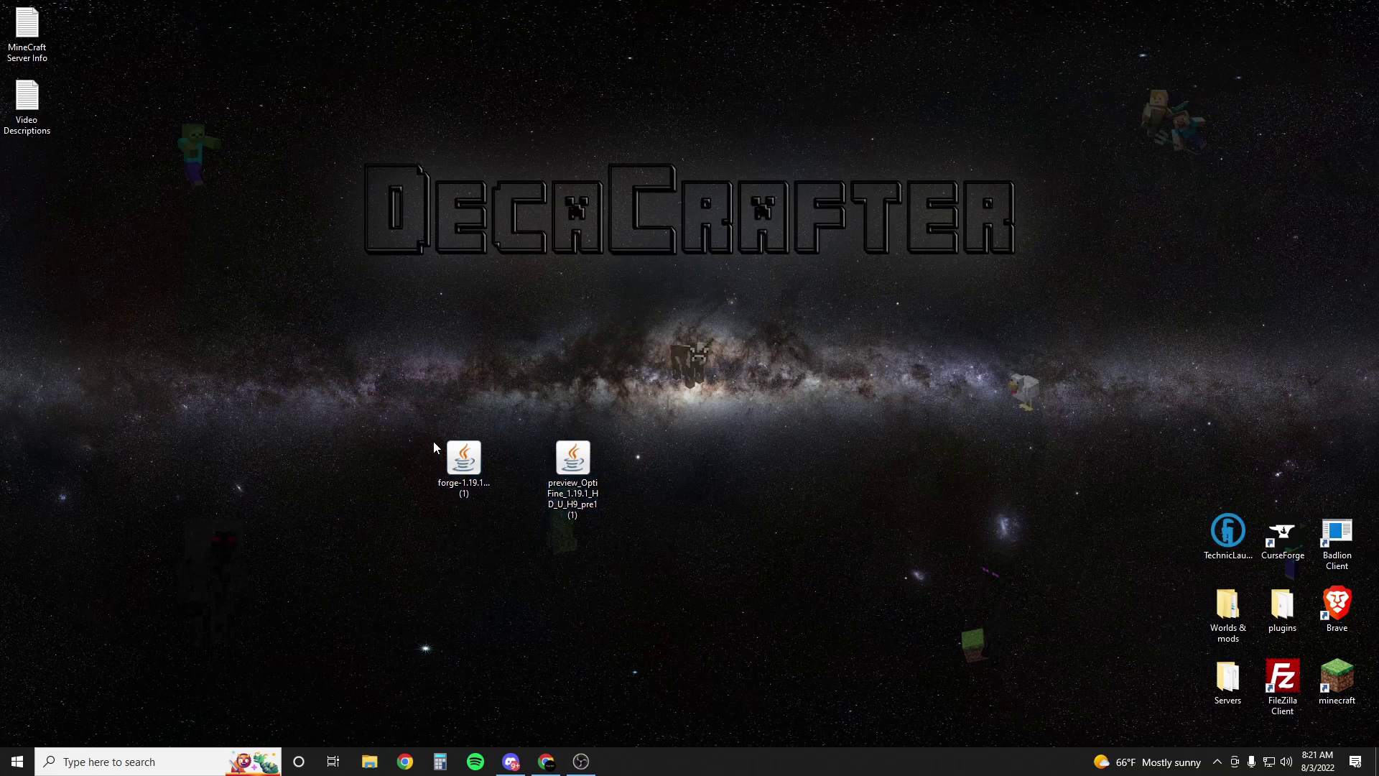
{"action": "left_click", "coordinate": [454, 477]}
Step: Run the Forge installer to install the 1.19.1-forge-42.0.1 client and confirm completion
{"action": "double_click", "coordinate": [453, 478]}
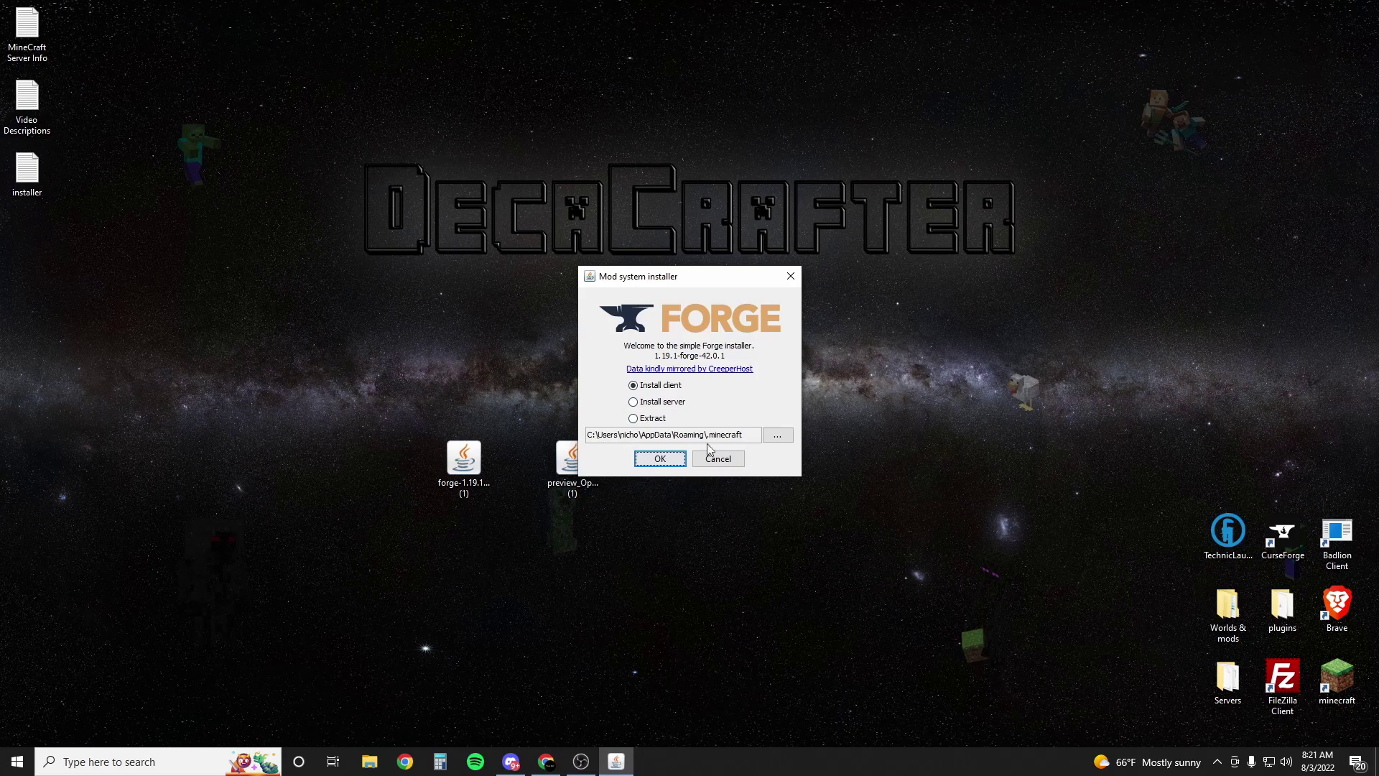
{"action": "left_click", "coordinate": [673, 462]}
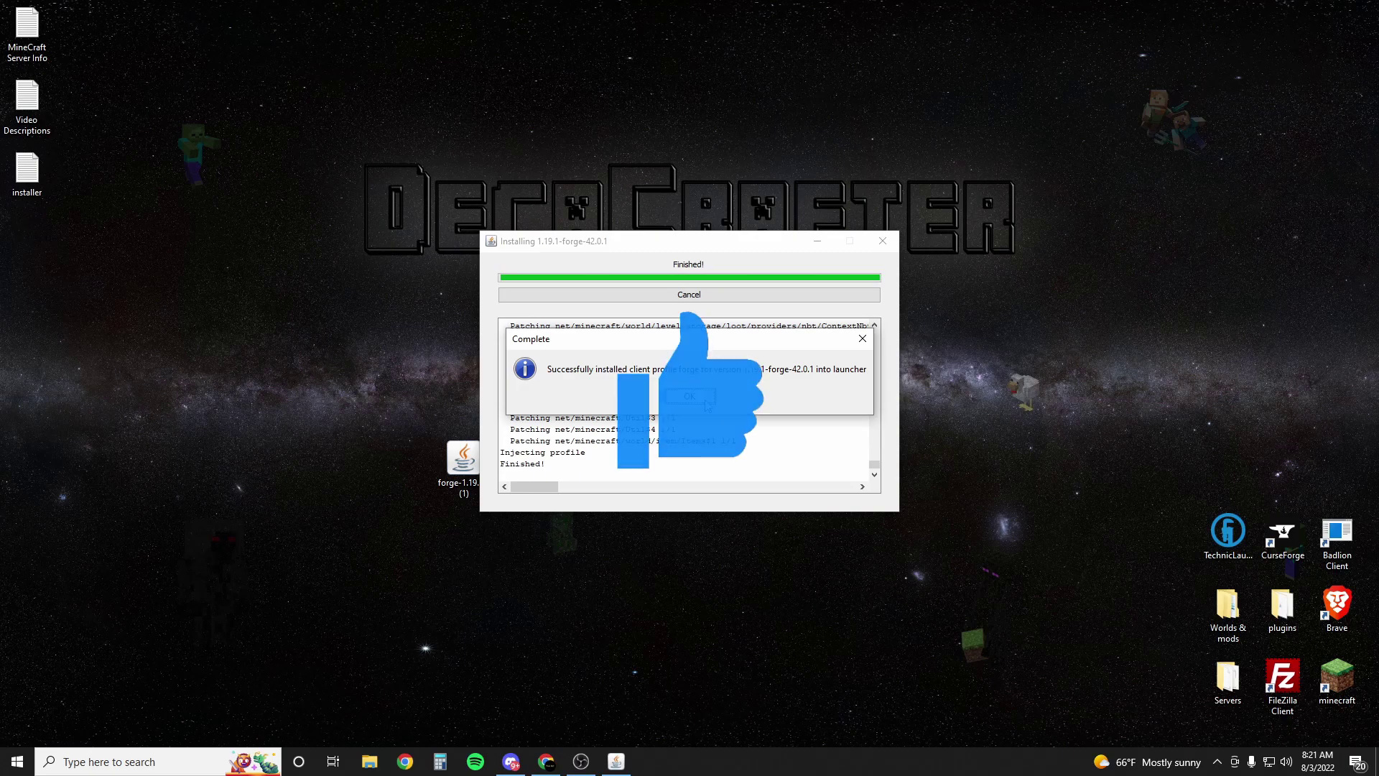
{"action": "left_click", "coordinate": [703, 404]}
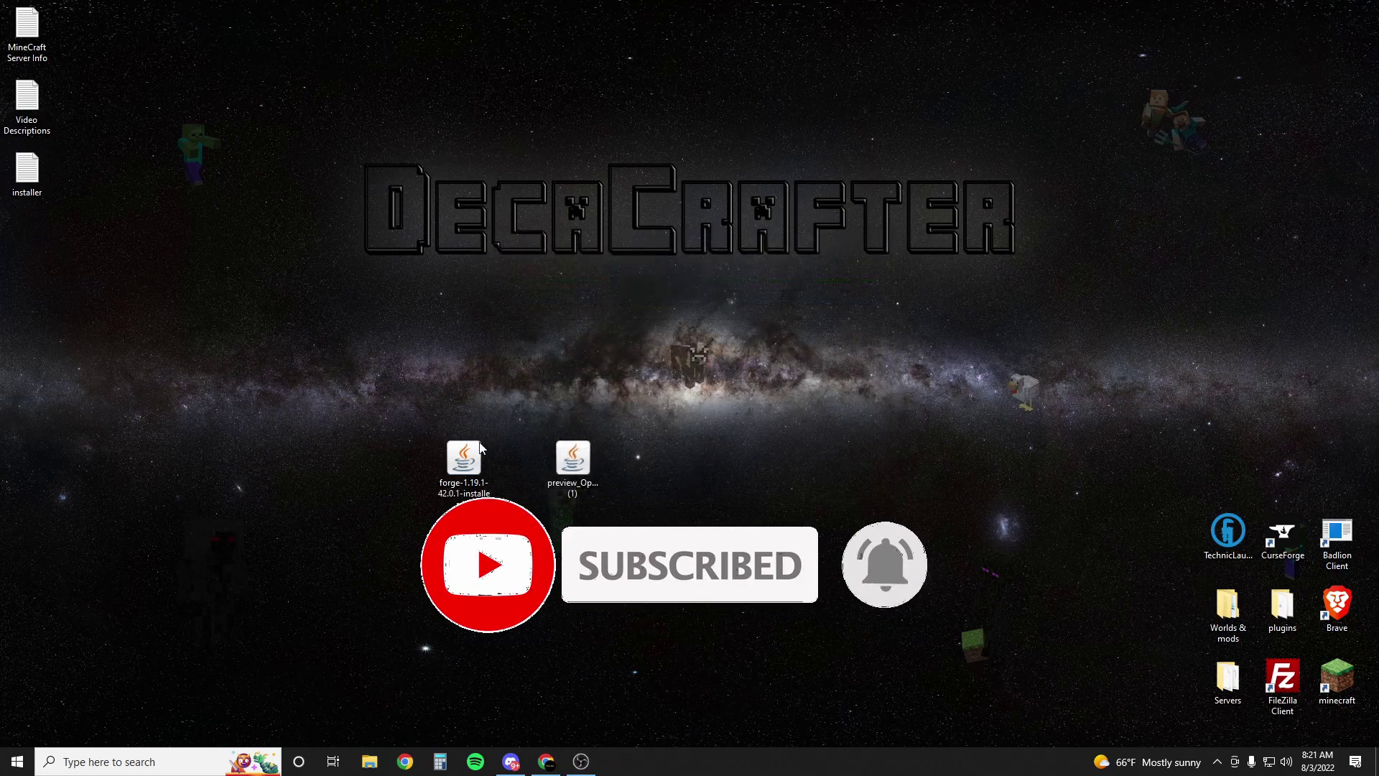
Step: Extract OptiFine HD U H9 pre1 to the desktop as OptiFine_1.19.1_HD_U_H9_pre1_MOD.jar
{"action": "double_click", "coordinate": [575, 470]}
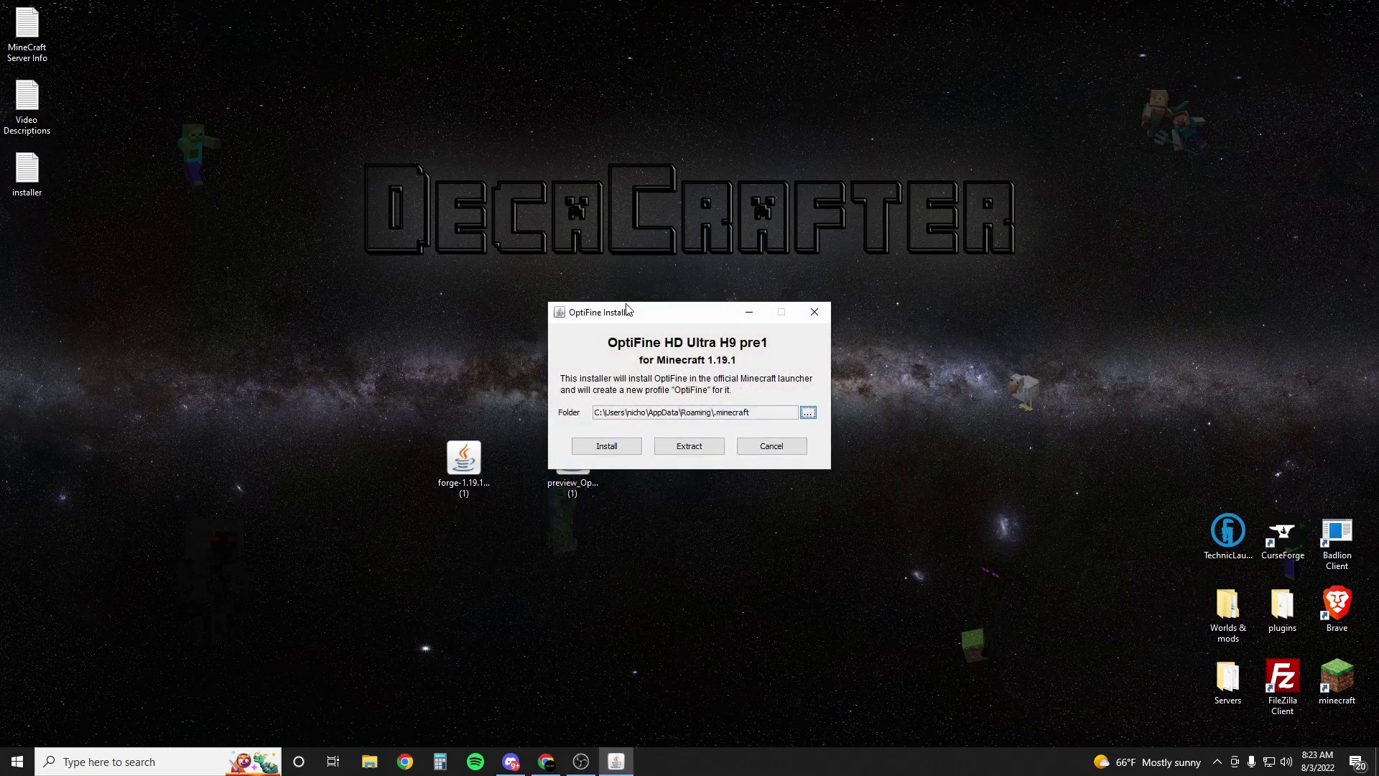
{"action": "left_click_drag", "start_coordinate": [636, 317], "coordinate": [673, 323]}
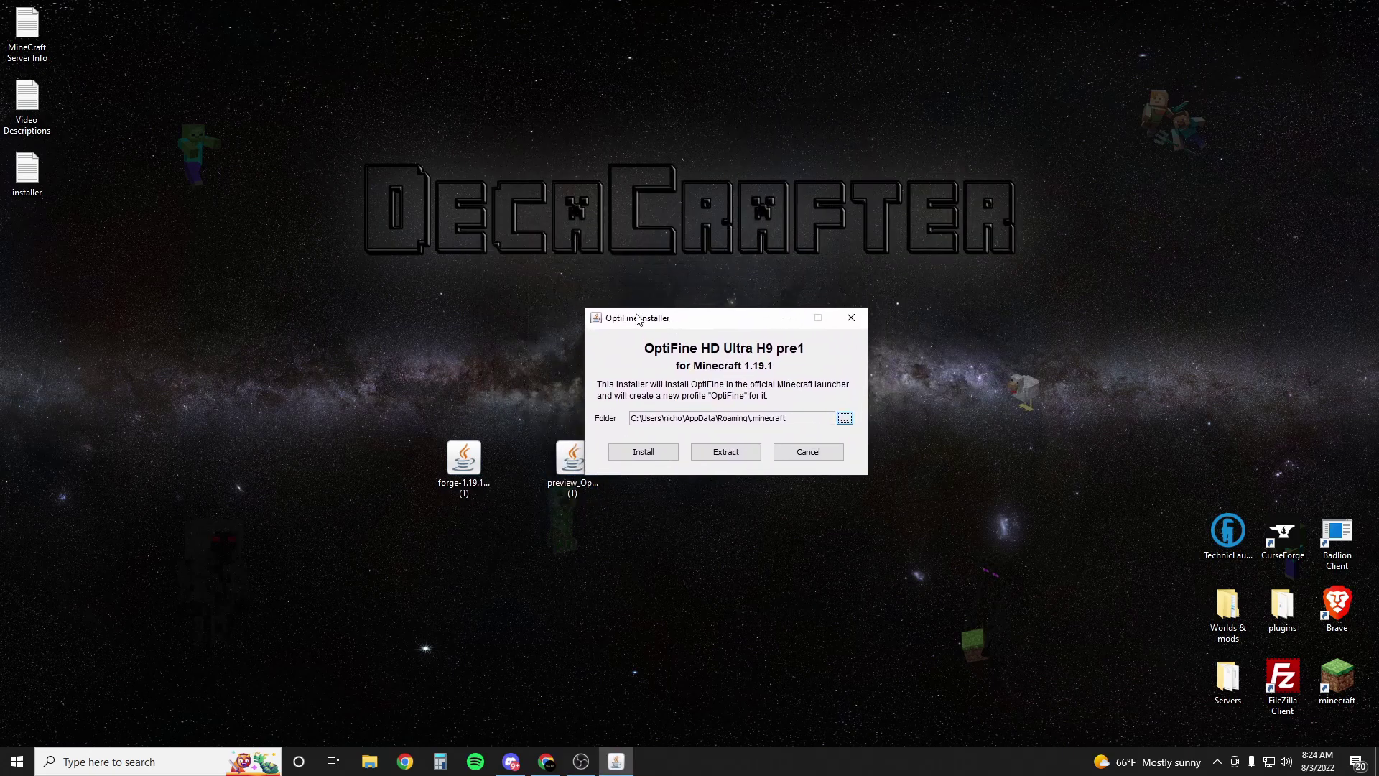
{"action": "left_click", "coordinate": [727, 452]}
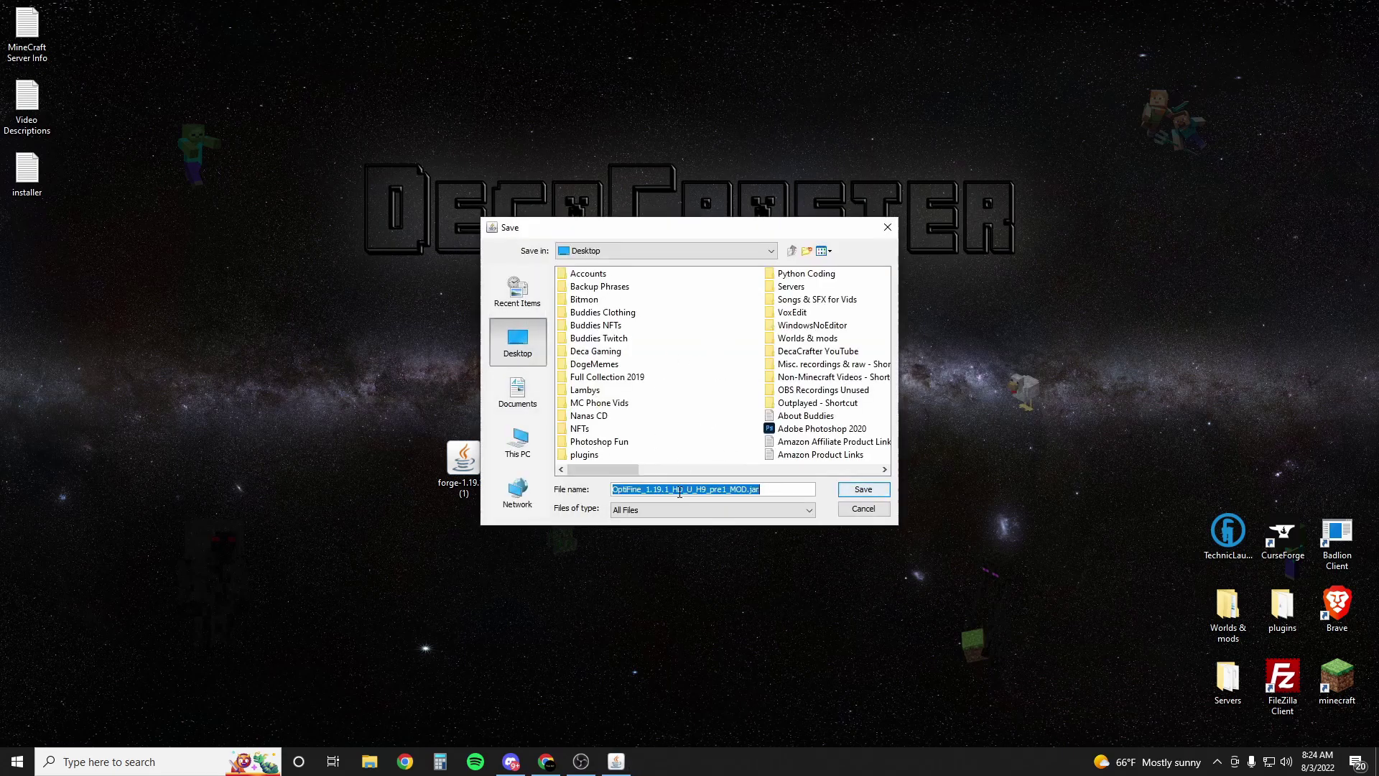
{"action": "left_click", "coordinate": [861, 490]}
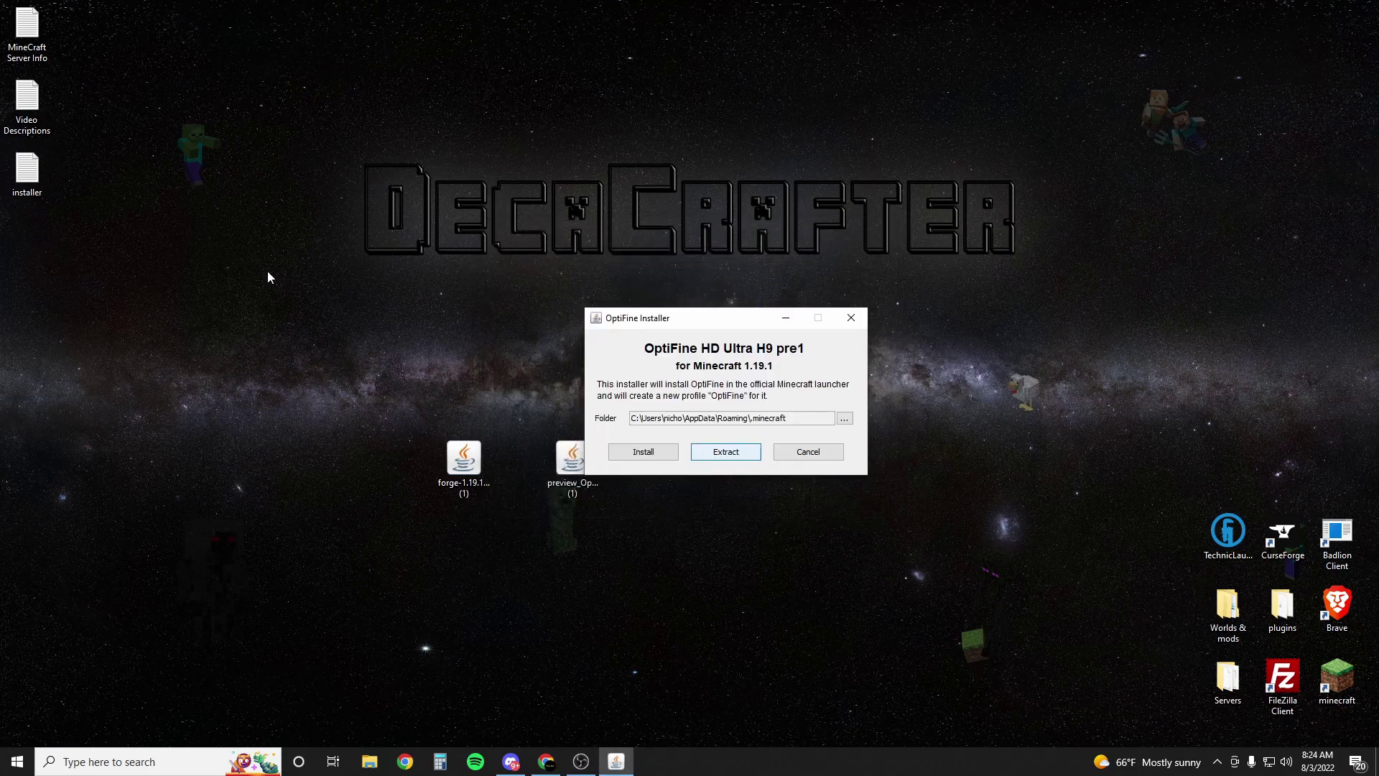
{"action": "left_click_drag", "start_coordinate": [26, 244], "coordinate": [245, 257]}
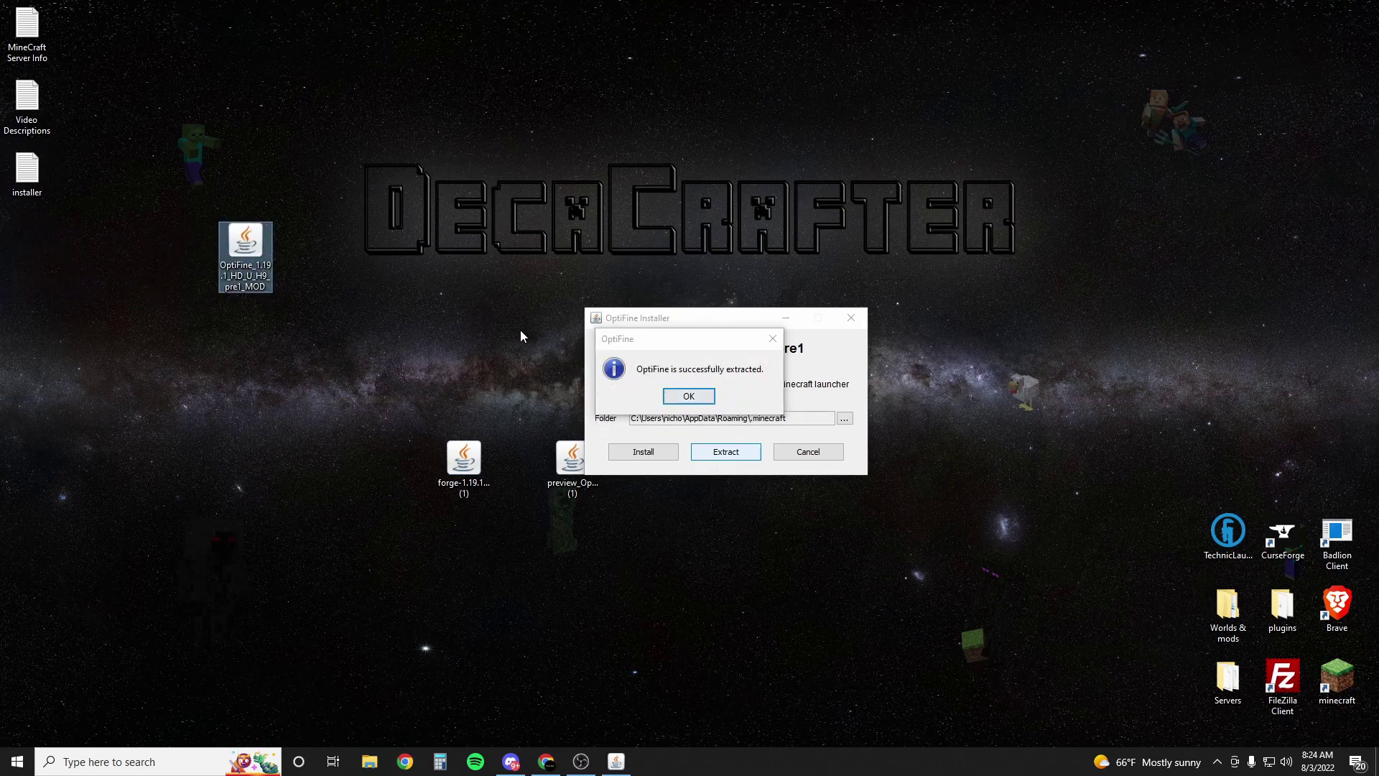
{"action": "left_click", "coordinate": [688, 396]}
{"action": "left_click", "coordinate": [251, 255]}
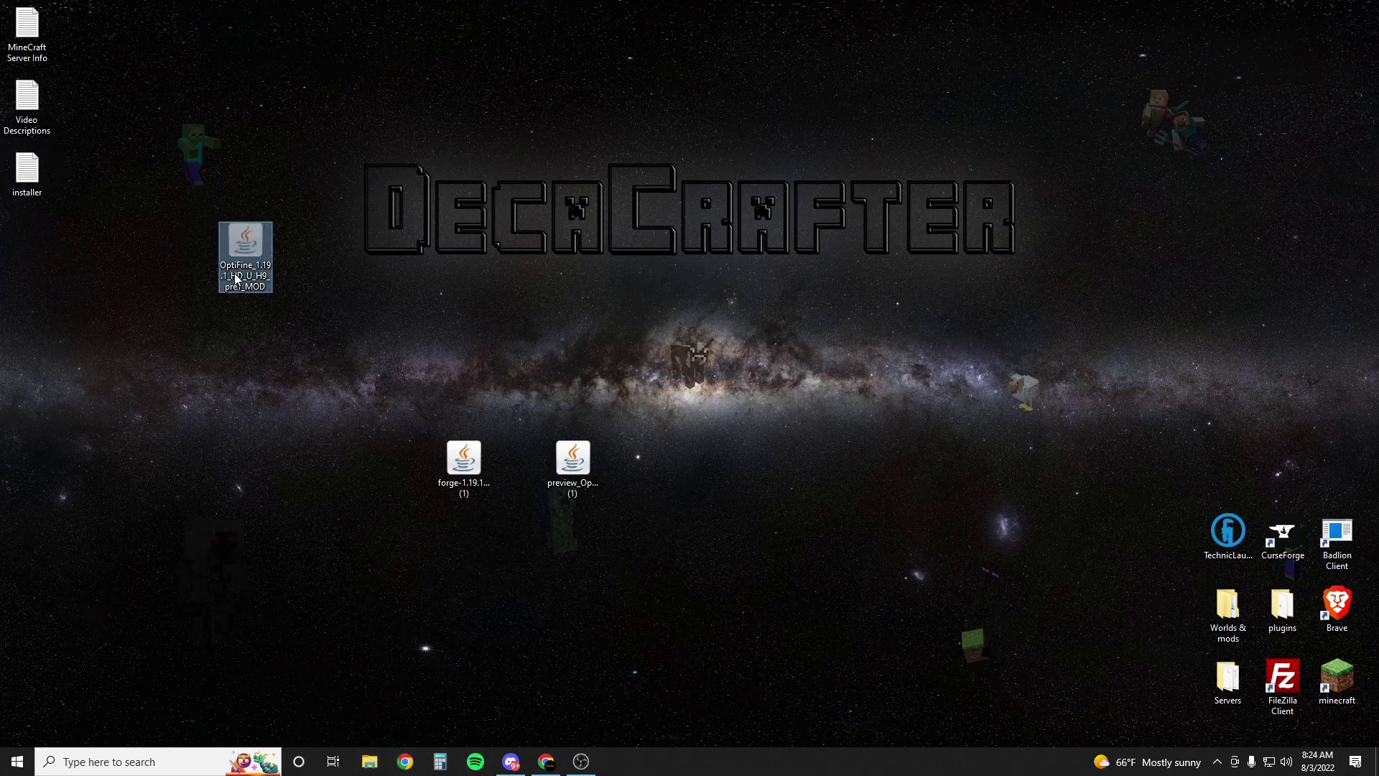
Step: Open the .minecraft mods folder via a %appdata% search
{"action": "left_click", "coordinate": [148, 765]}
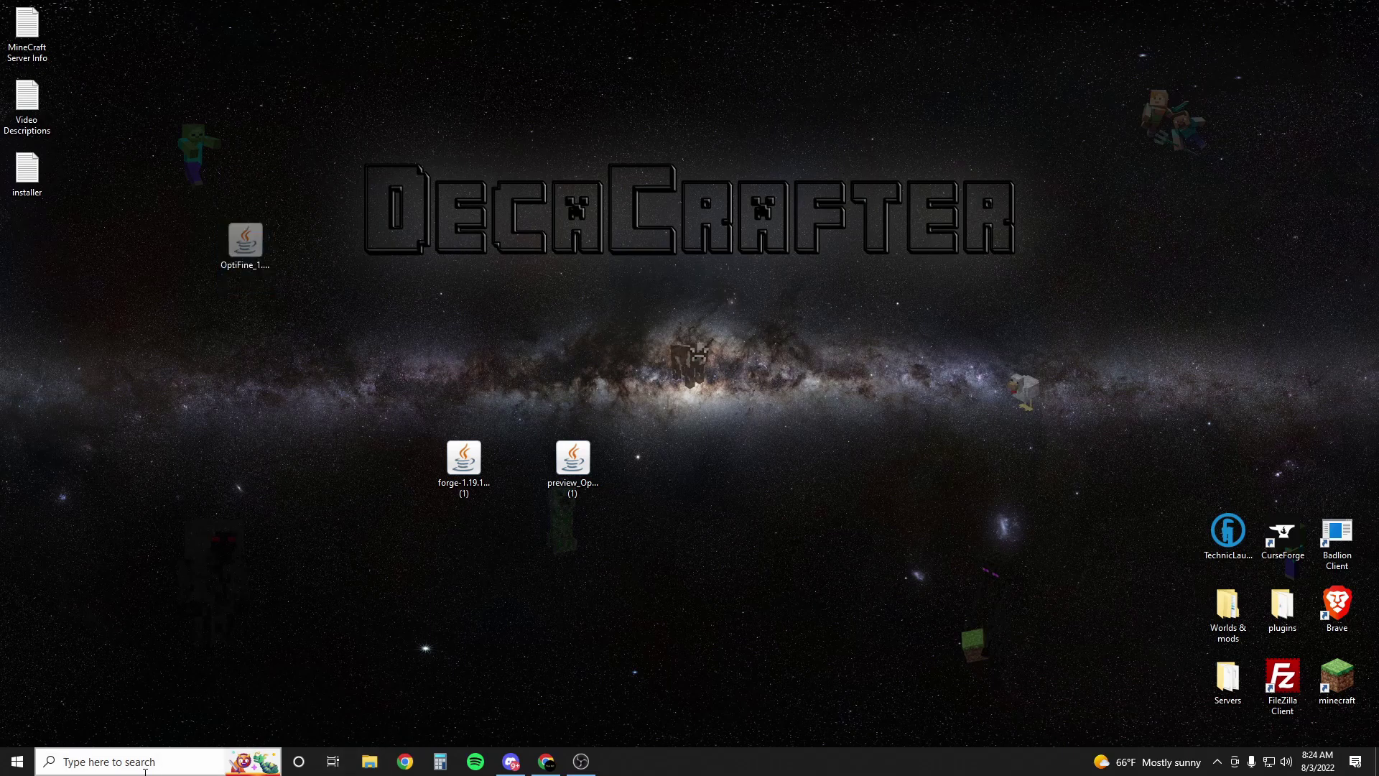
{"action": "type", "text": "%"}
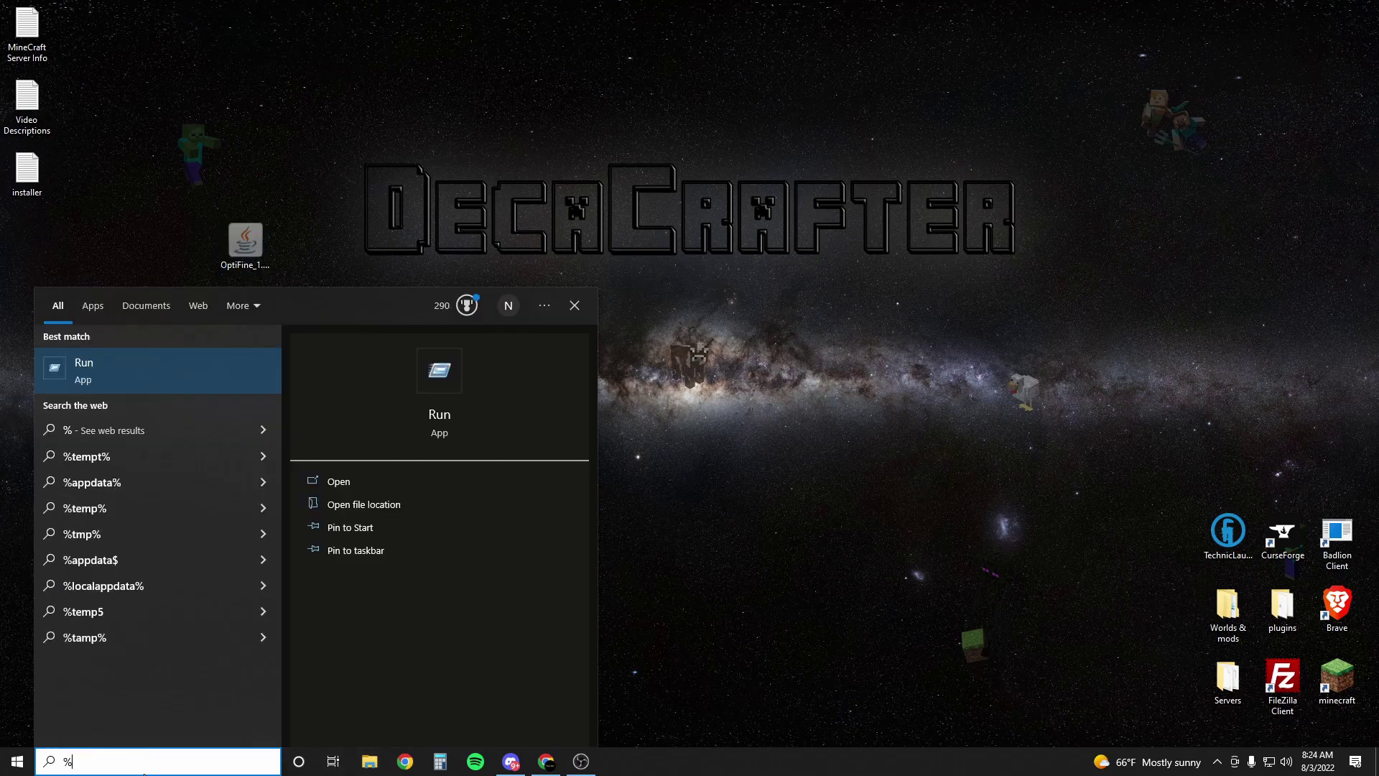
{"action": "type", "text": "appdata%"}
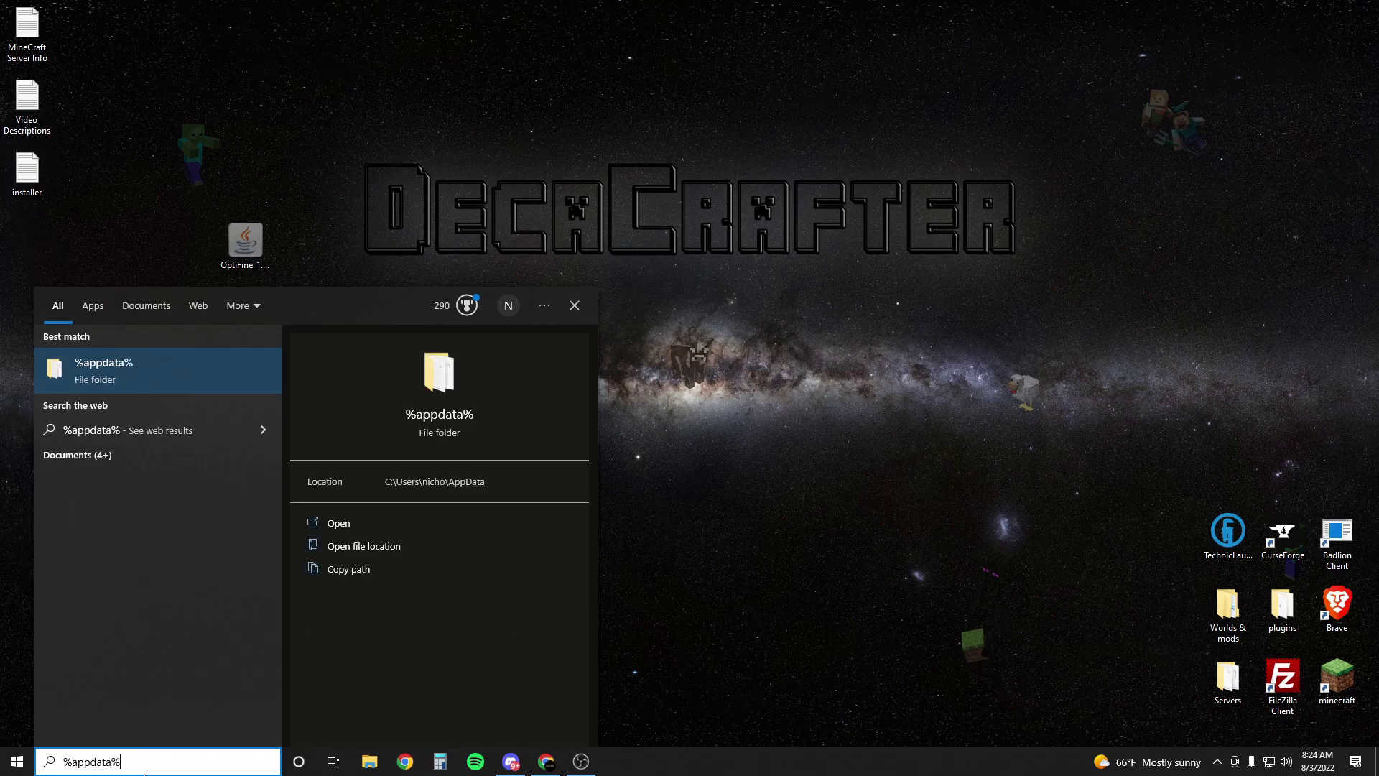
{"action": "key", "text": "Return"}
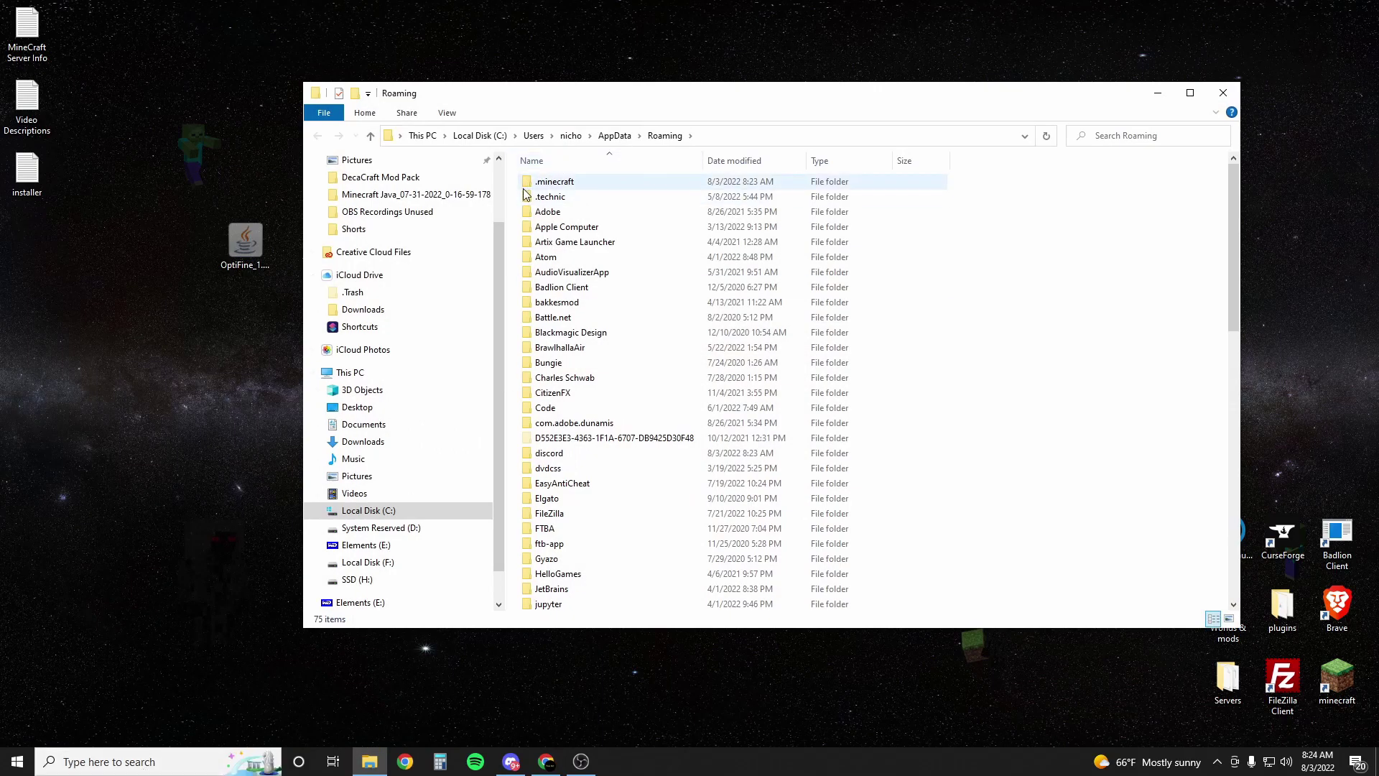
{"action": "double_click", "coordinate": [549, 183]}
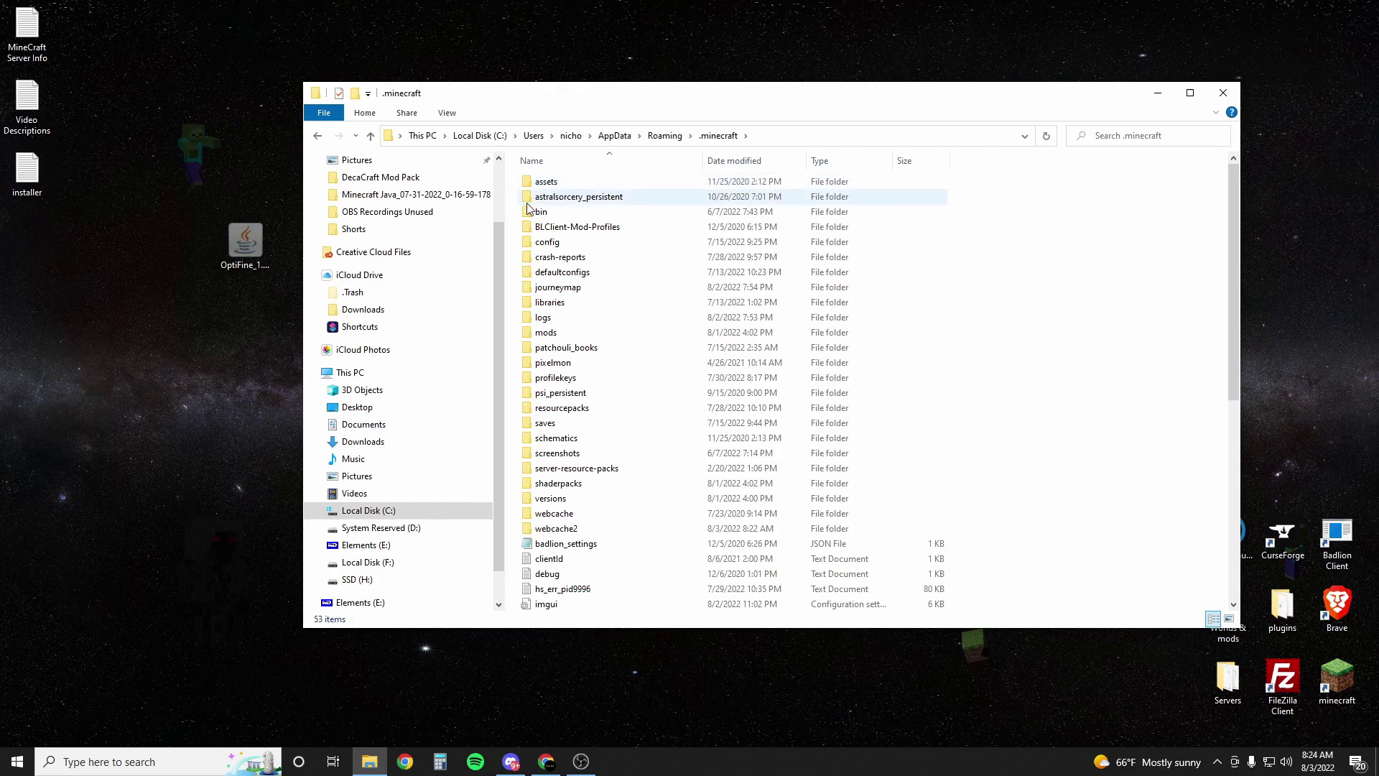
{"action": "left_click", "coordinate": [552, 332]}
{"action": "double_click", "coordinate": [552, 332]}
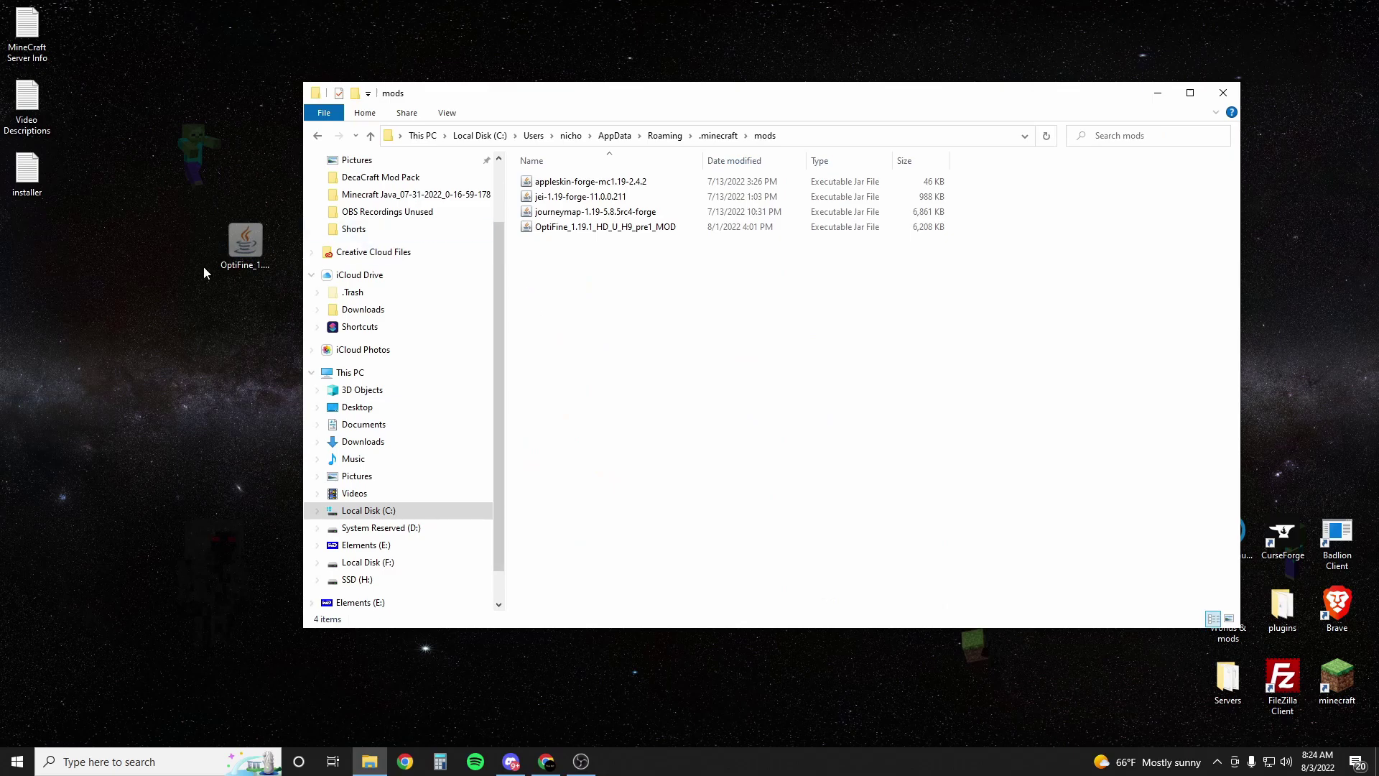
Step: Place the OptiFine MOD jar from the desktop into the mods folder, keeping the existing file
{"action": "left_click_drag", "start_coordinate": [217, 226], "coordinate": [580, 287]}
{"action": "left_click", "coordinate": [484, 191]}
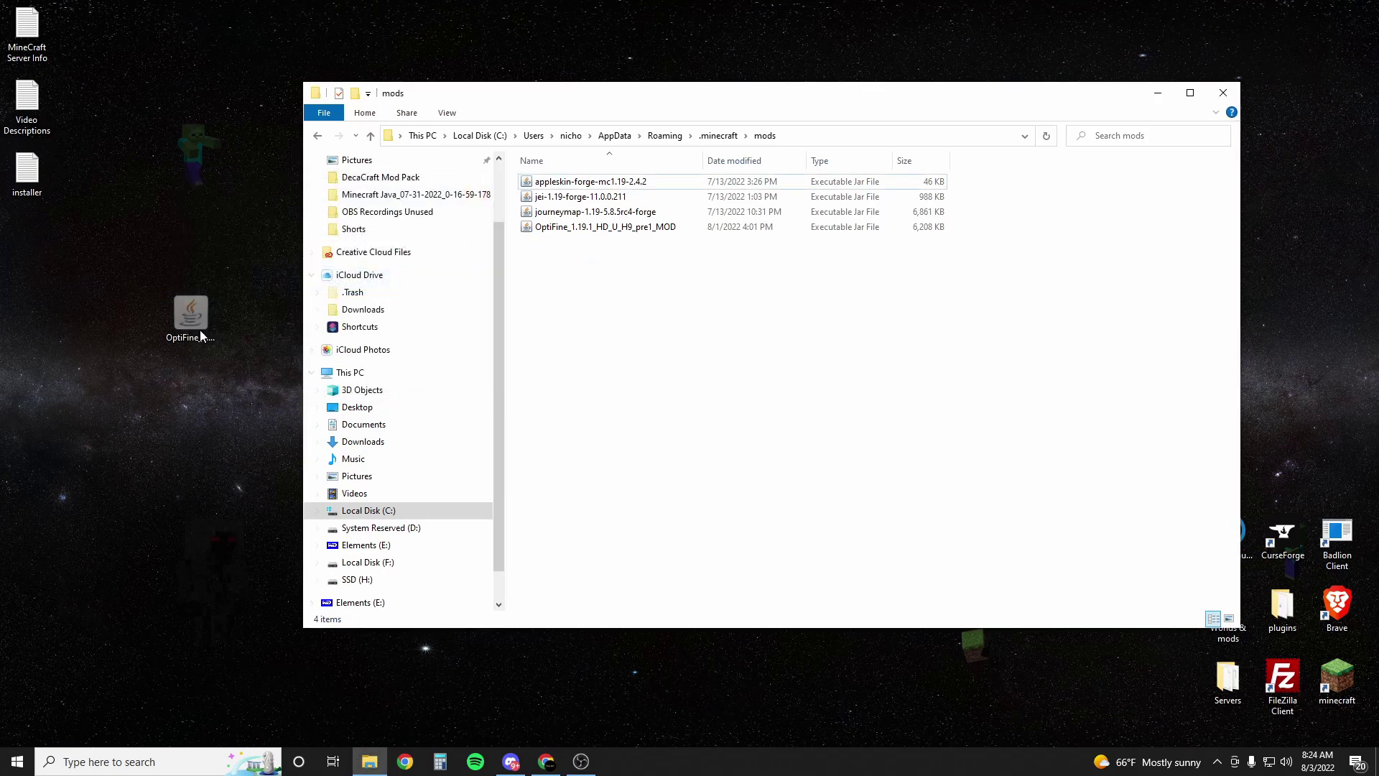
{"action": "left_click_drag", "start_coordinate": [207, 314], "coordinate": [561, 299]}
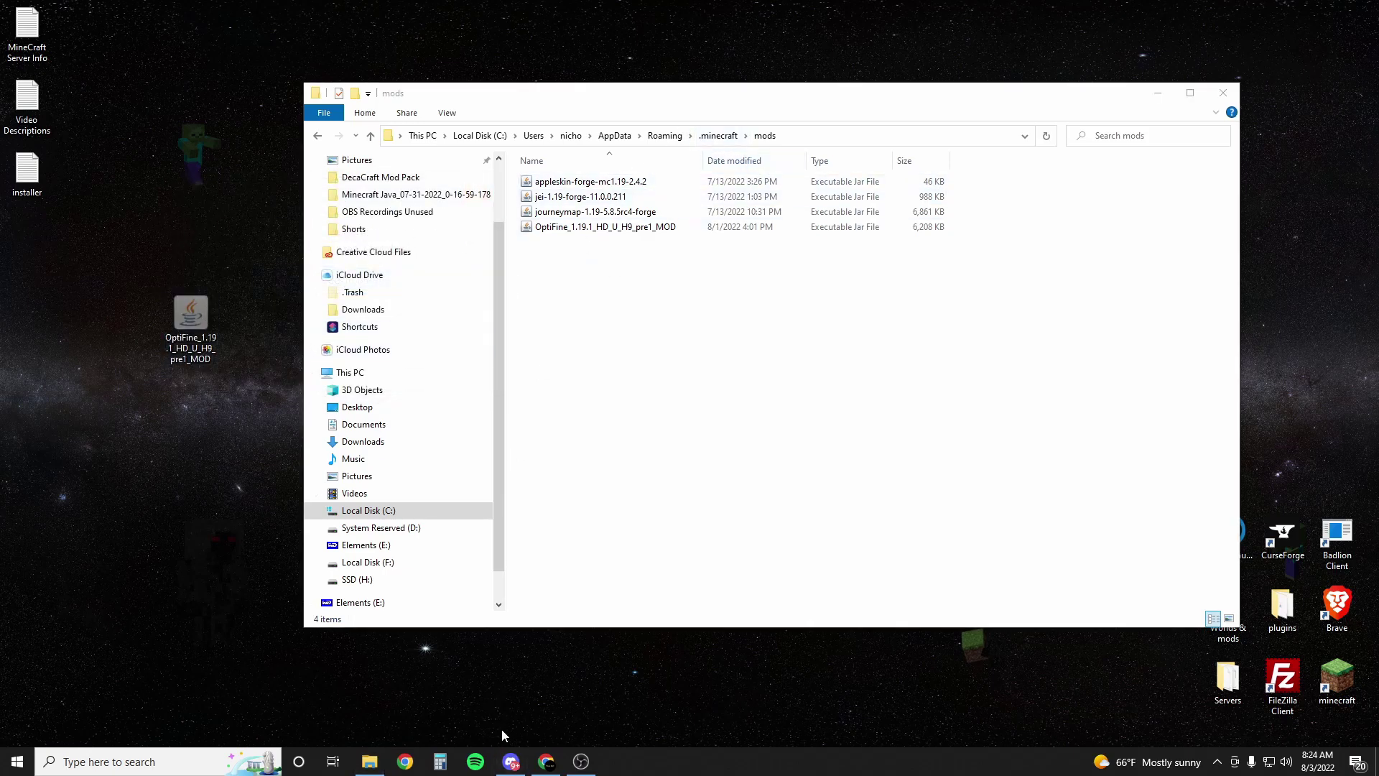
{"action": "mouse_move", "coordinate": [547, 767]}
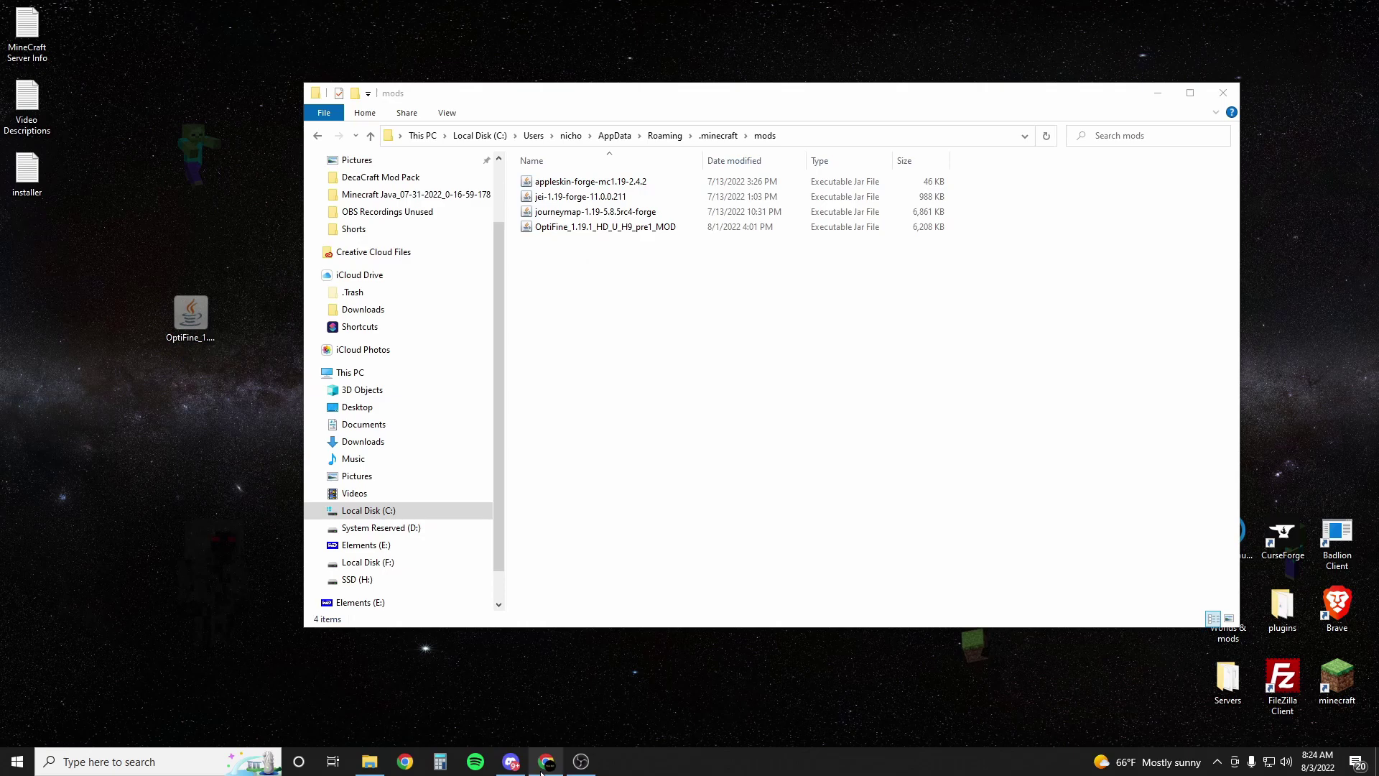
{"action": "left_click", "coordinate": [544, 766]}
{"action": "left_click", "coordinate": [407, 7]}
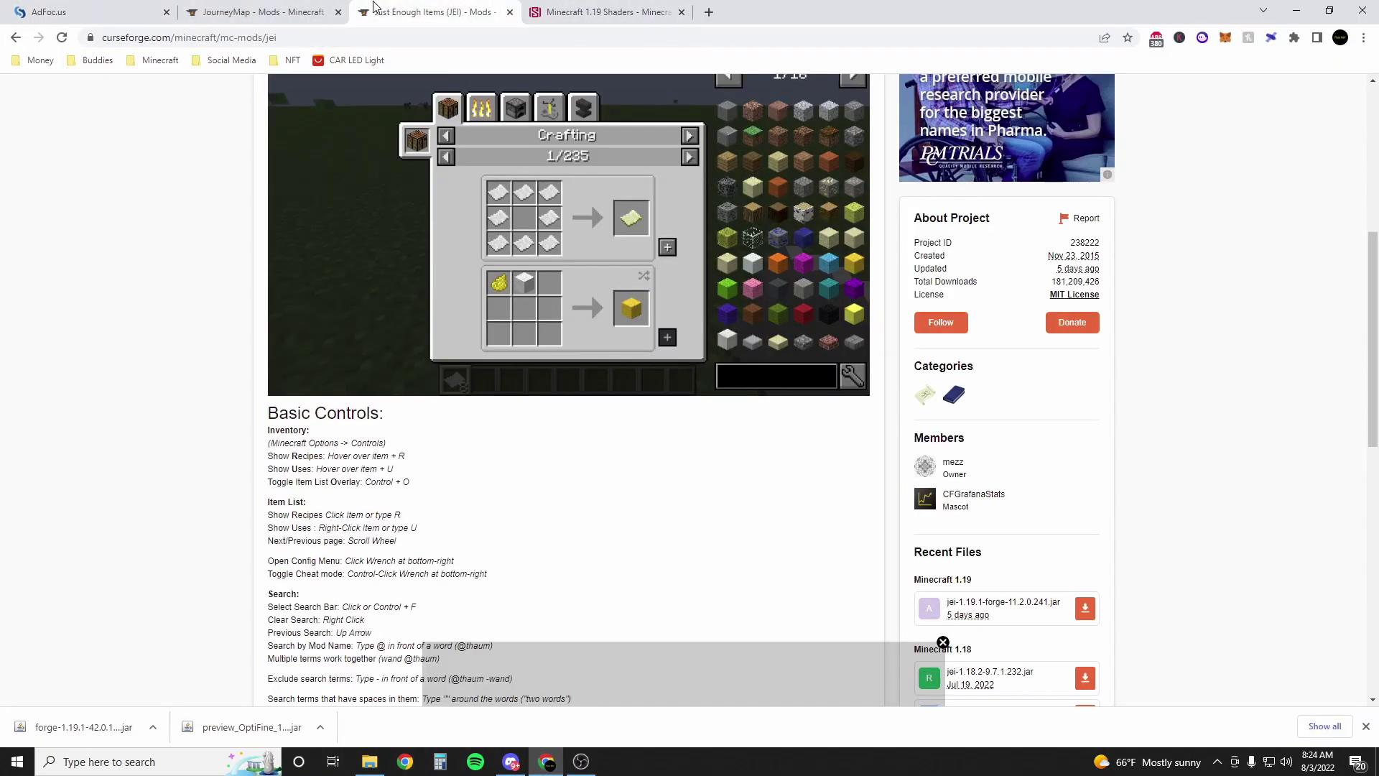
{"action": "scroll", "coordinate": [508, 616], "scroll_direction": "up", "scroll_amount": 6}
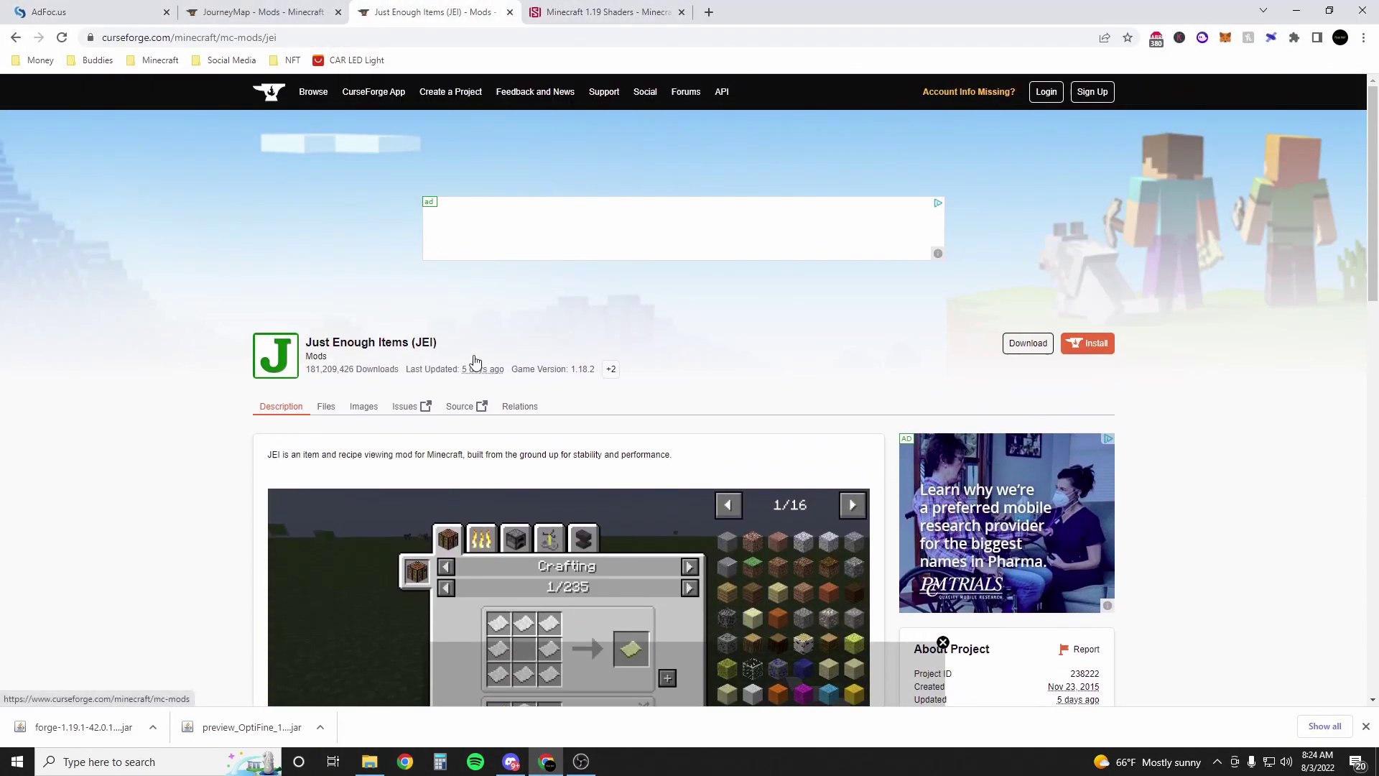
{"action": "scroll", "coordinate": [341, 245], "scroll_direction": "down", "scroll_amount": 5}
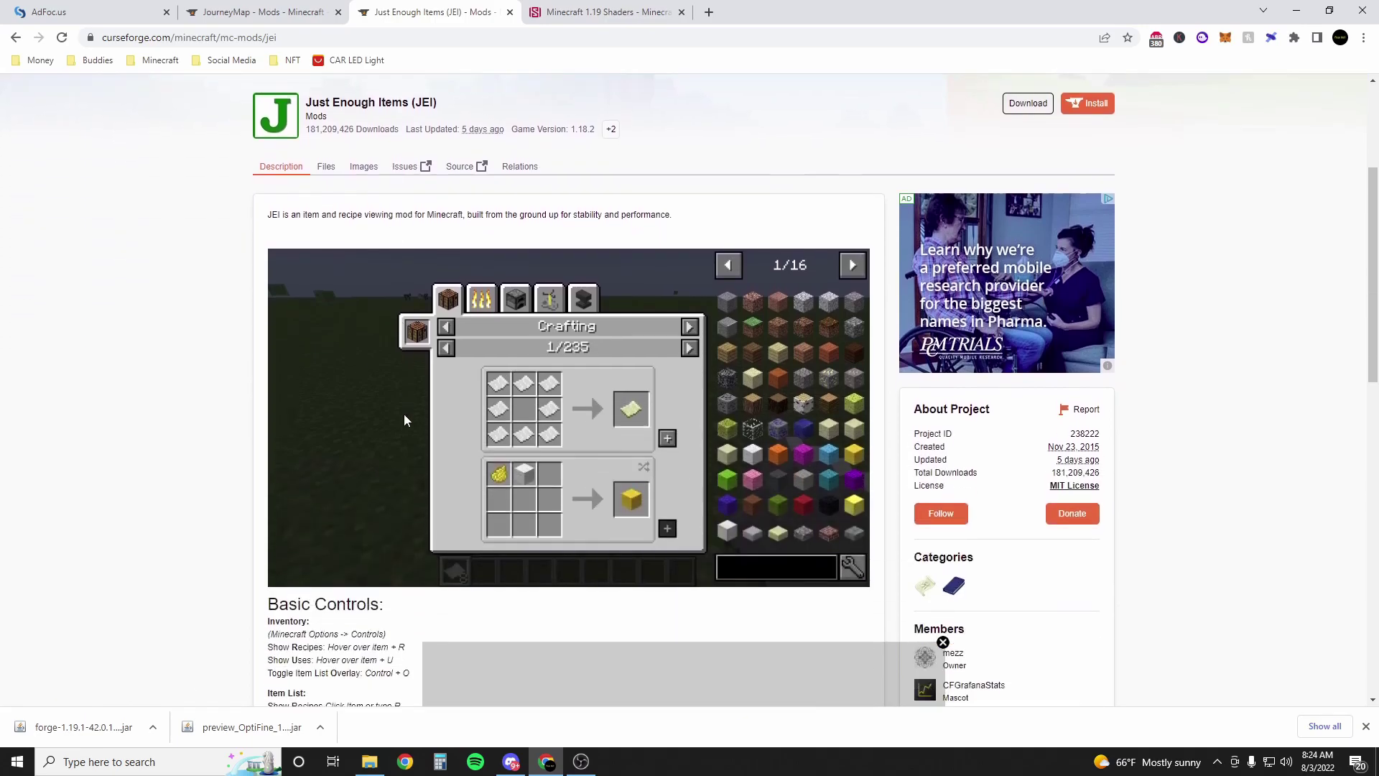
{"action": "left_click", "coordinate": [277, 12]}
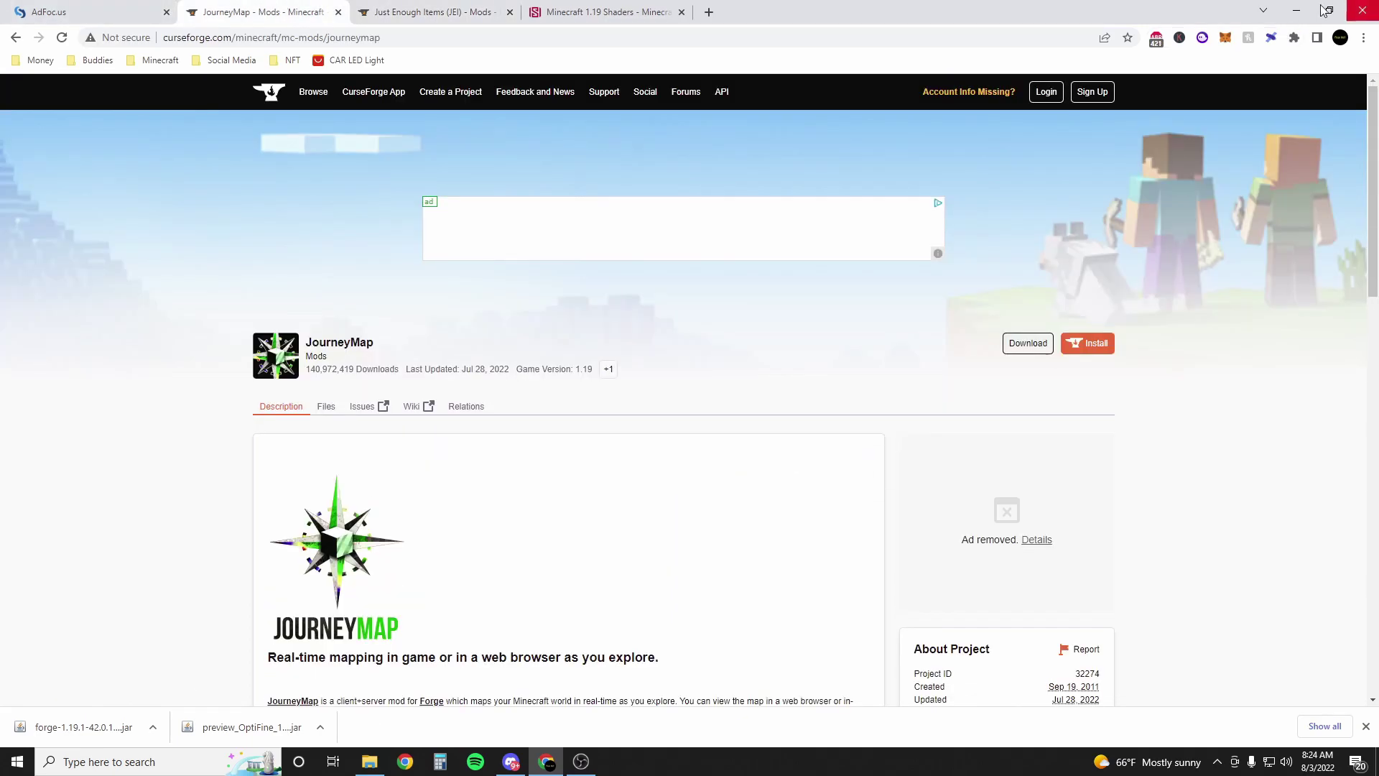
{"action": "left_click", "coordinate": [1297, 10]}
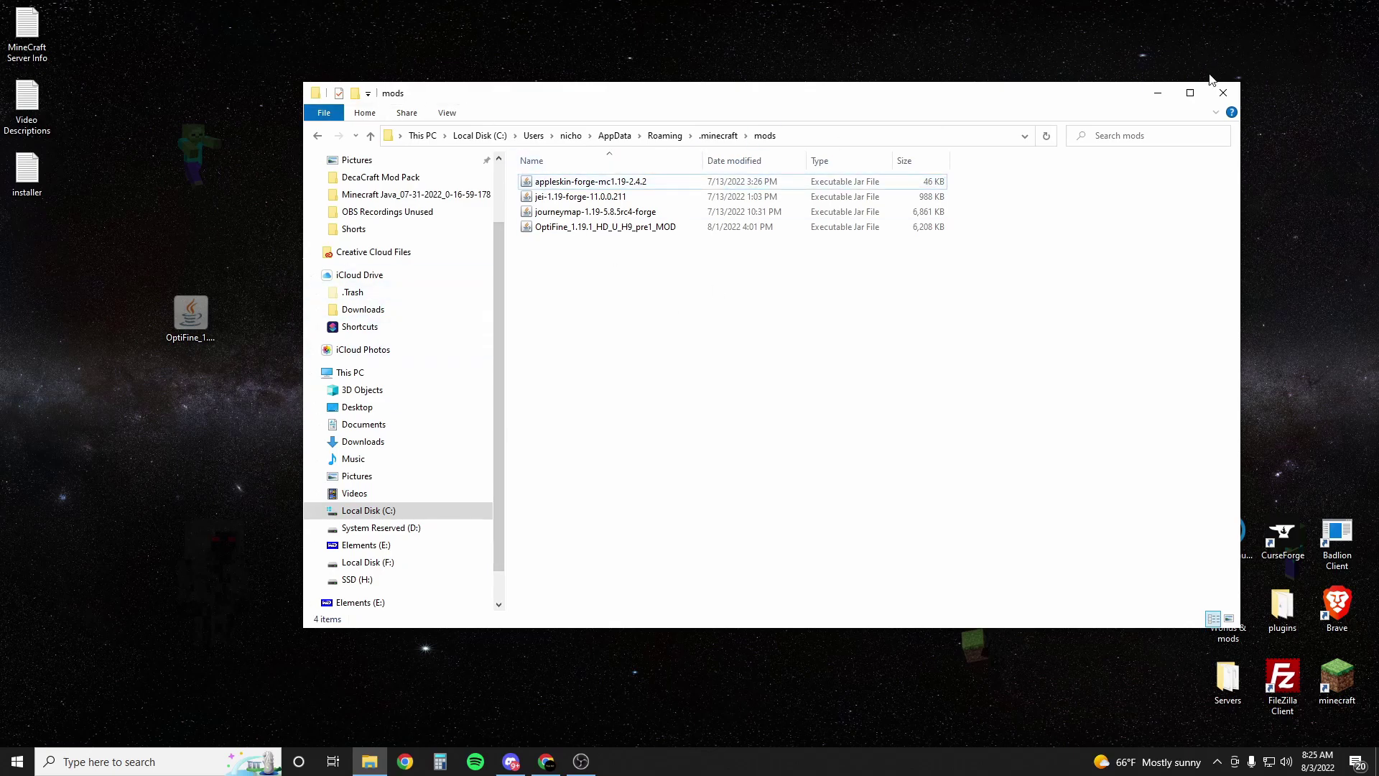
Step: Launch Minecraft from the launcher using the forge 1.19.1-forge-42.0.1 installation
{"action": "left_click", "coordinate": [1223, 92]}
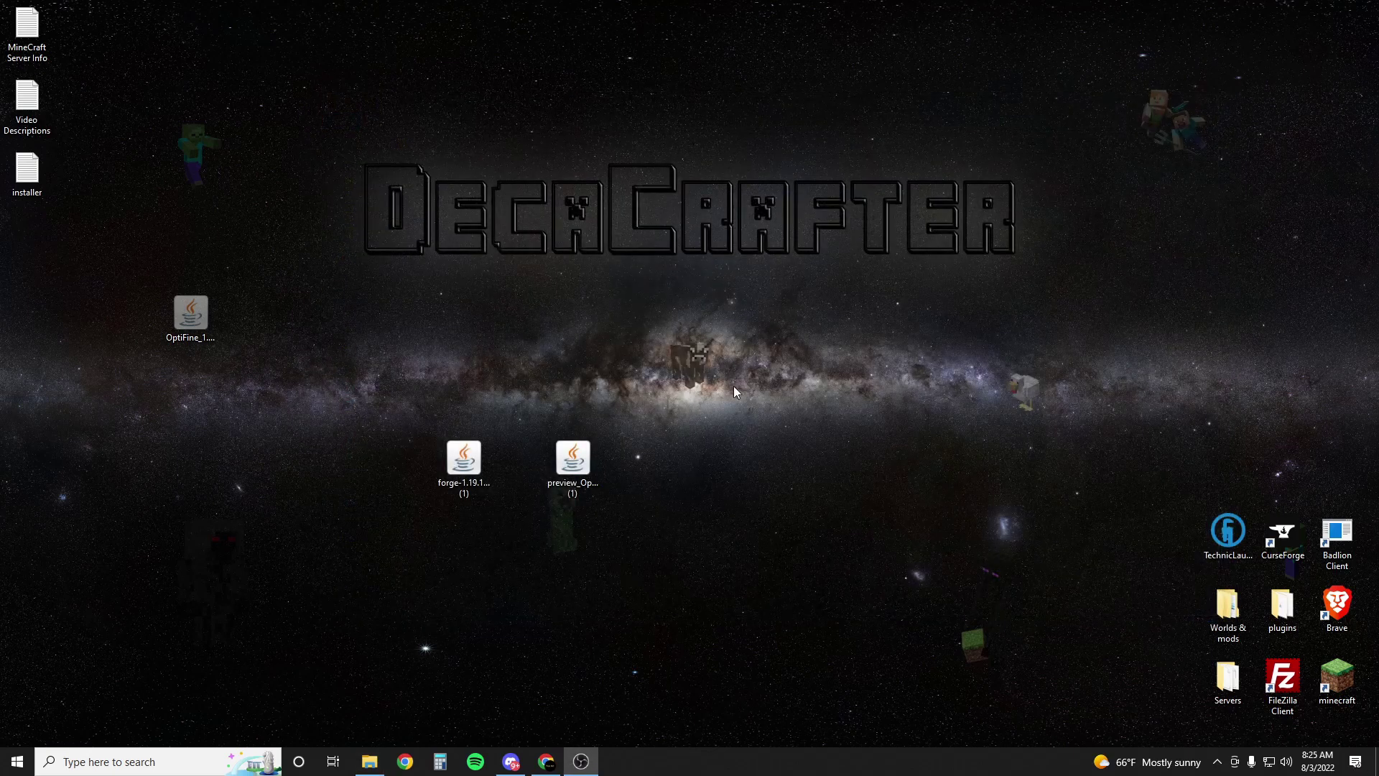
{"action": "double_click", "coordinate": [1337, 678]}
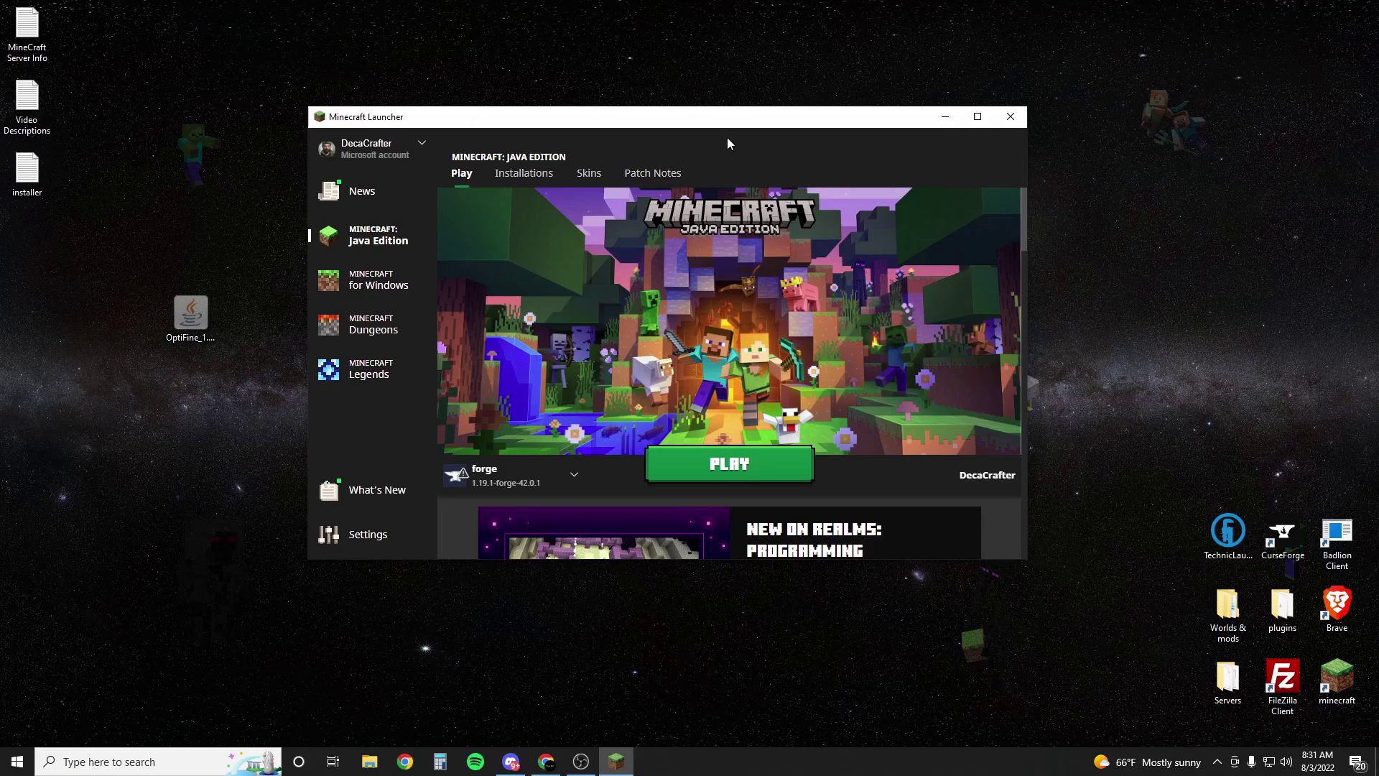
{"action": "left_click", "coordinate": [485, 482]}
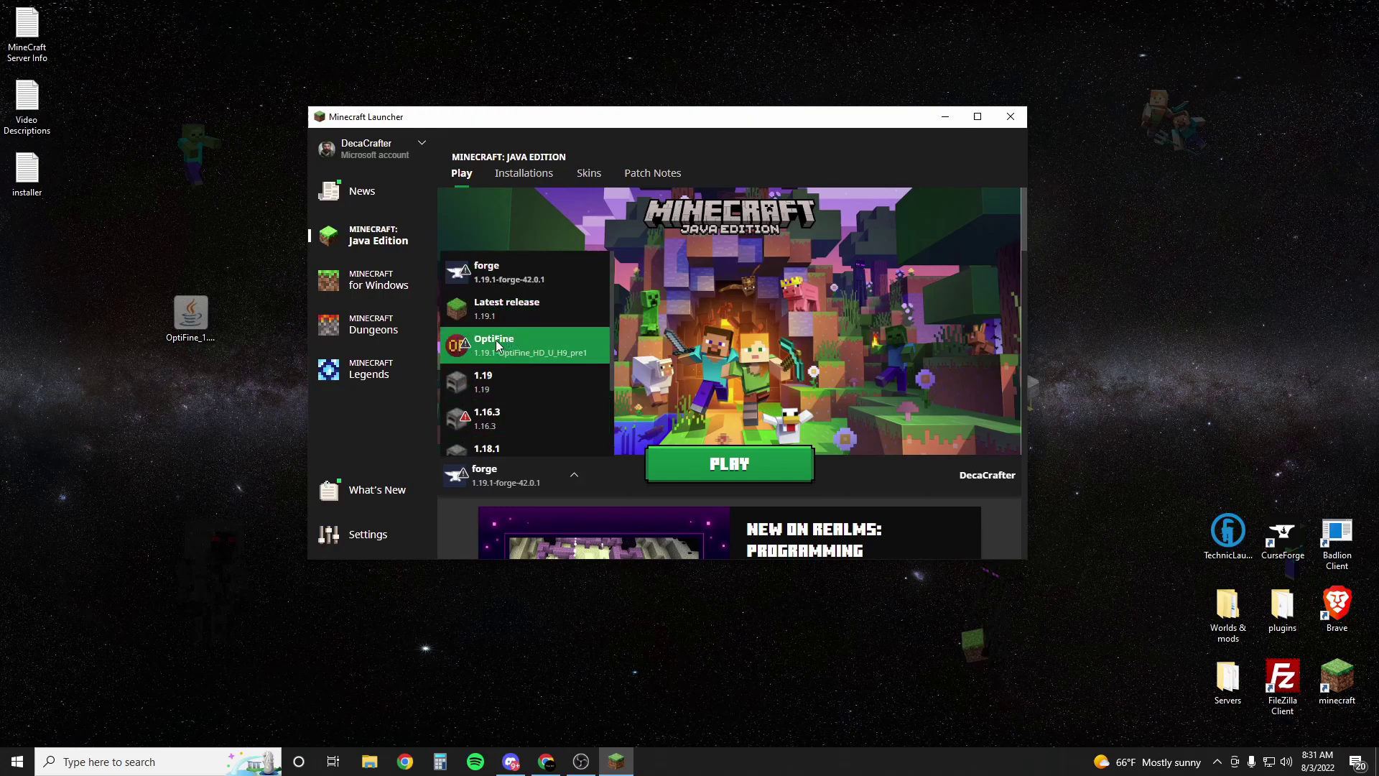
{"action": "left_click", "coordinate": [506, 267]}
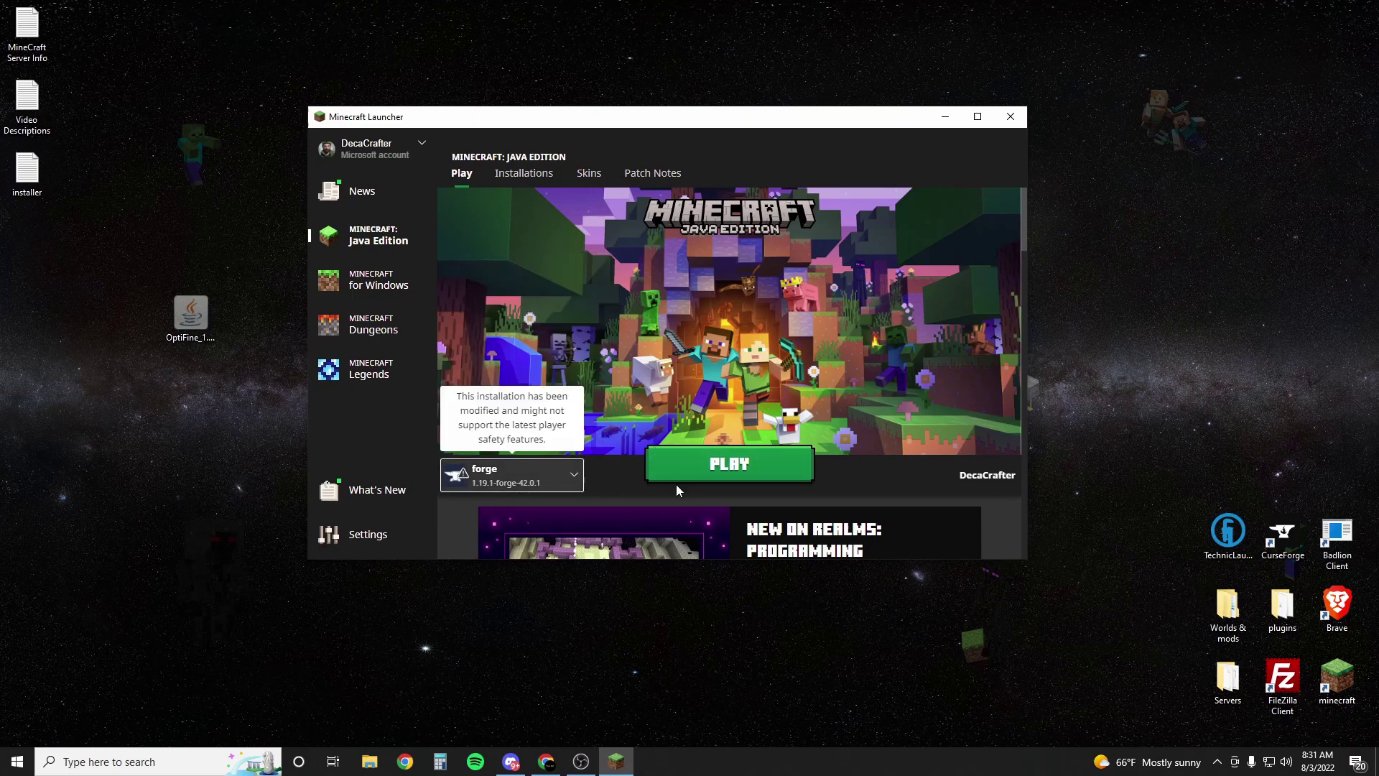
{"action": "left_click", "coordinate": [711, 467]}
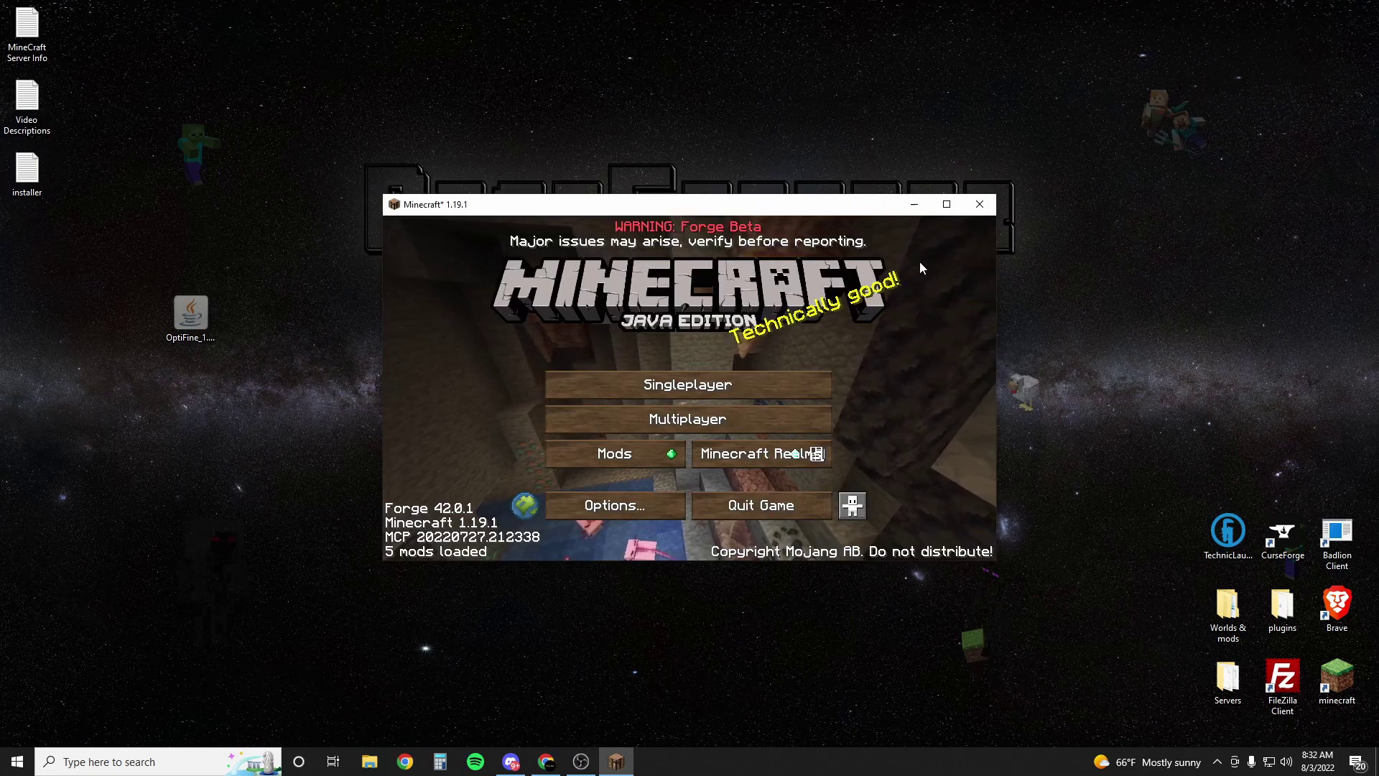
Step: Check the Mods list for Forge 42.0.1, AppleSkin, Journeymap and Just Enough Items
{"action": "left_click", "coordinate": [599, 460]}
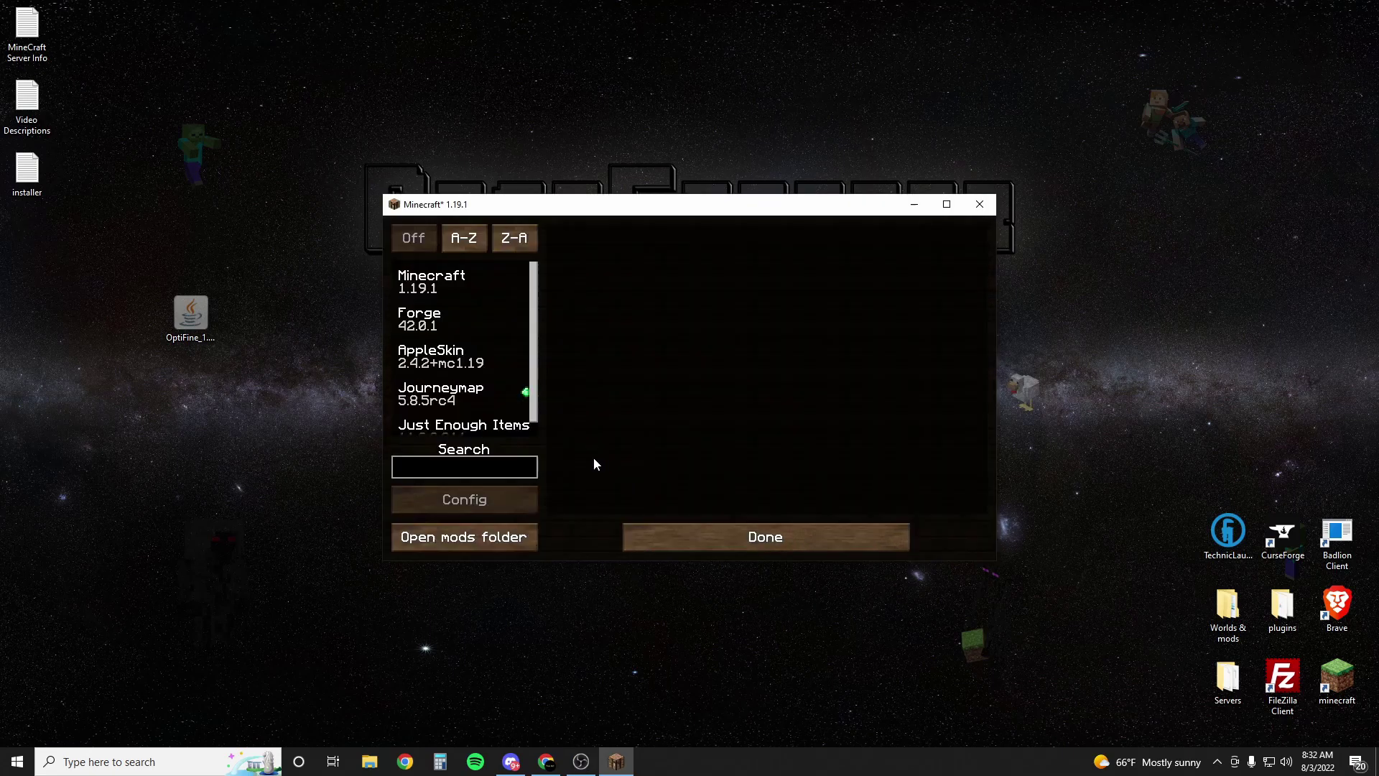
{"action": "scroll", "coordinate": [435, 330], "scroll_direction": "down", "scroll_amount": 1}
{"action": "scroll", "coordinate": [426, 382], "scroll_direction": "up", "scroll_amount": 1}
{"action": "scroll", "coordinate": [434, 367], "scroll_direction": "down", "scroll_amount": 1}
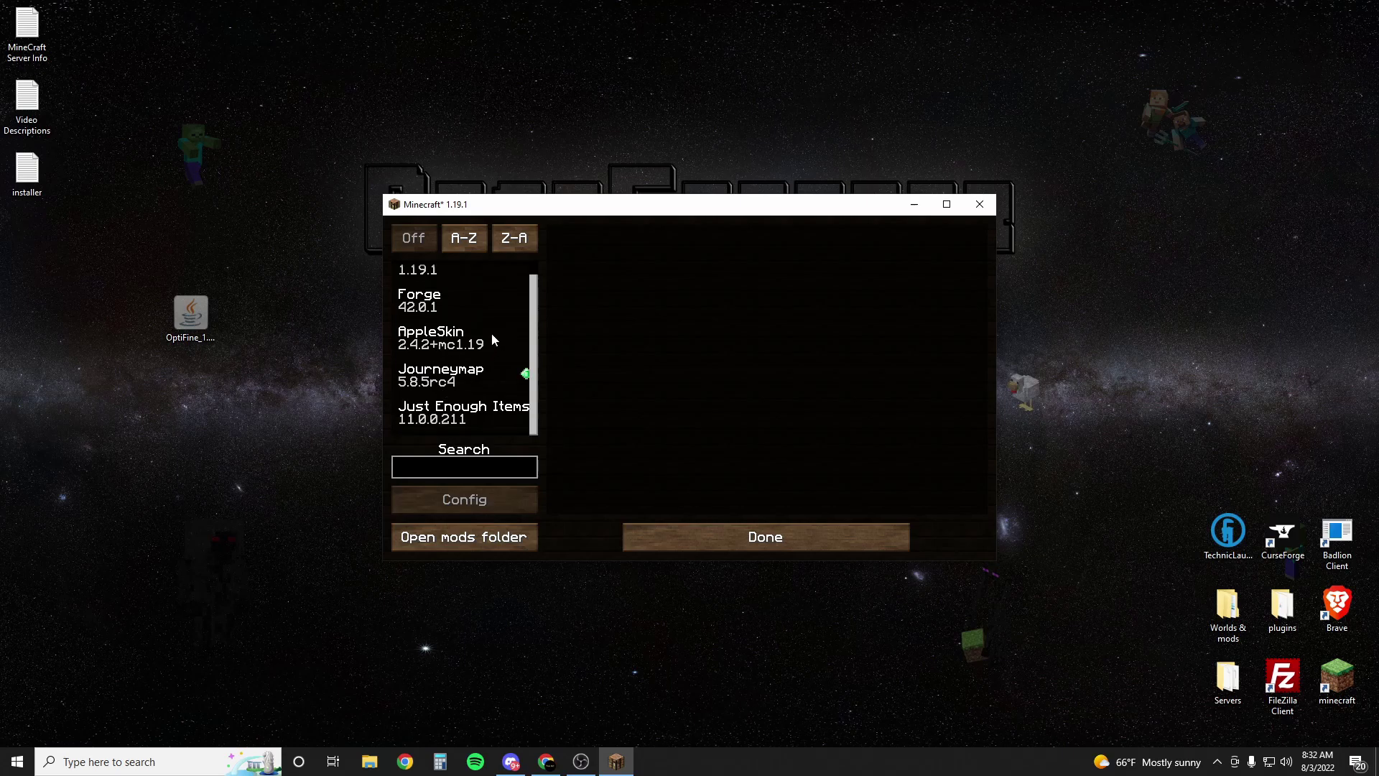
{"action": "scroll", "coordinate": [586, 488], "scroll_direction": "up", "scroll_amount": 1}
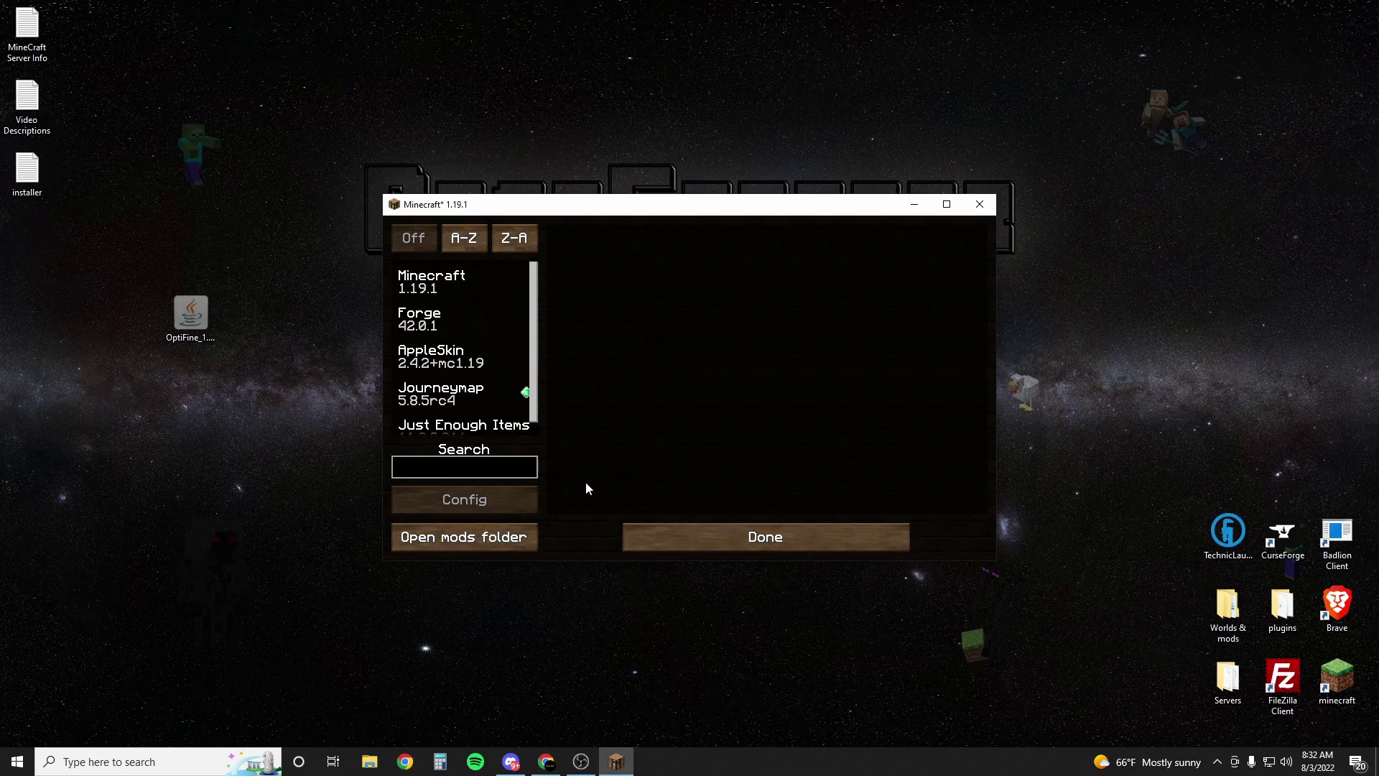
Step: Reload resources with the OzoCraft Remix 1.19 pack and maximize the game window
{"action": "left_click", "coordinate": [674, 535]}
{"action": "left_click", "coordinate": [632, 499]}
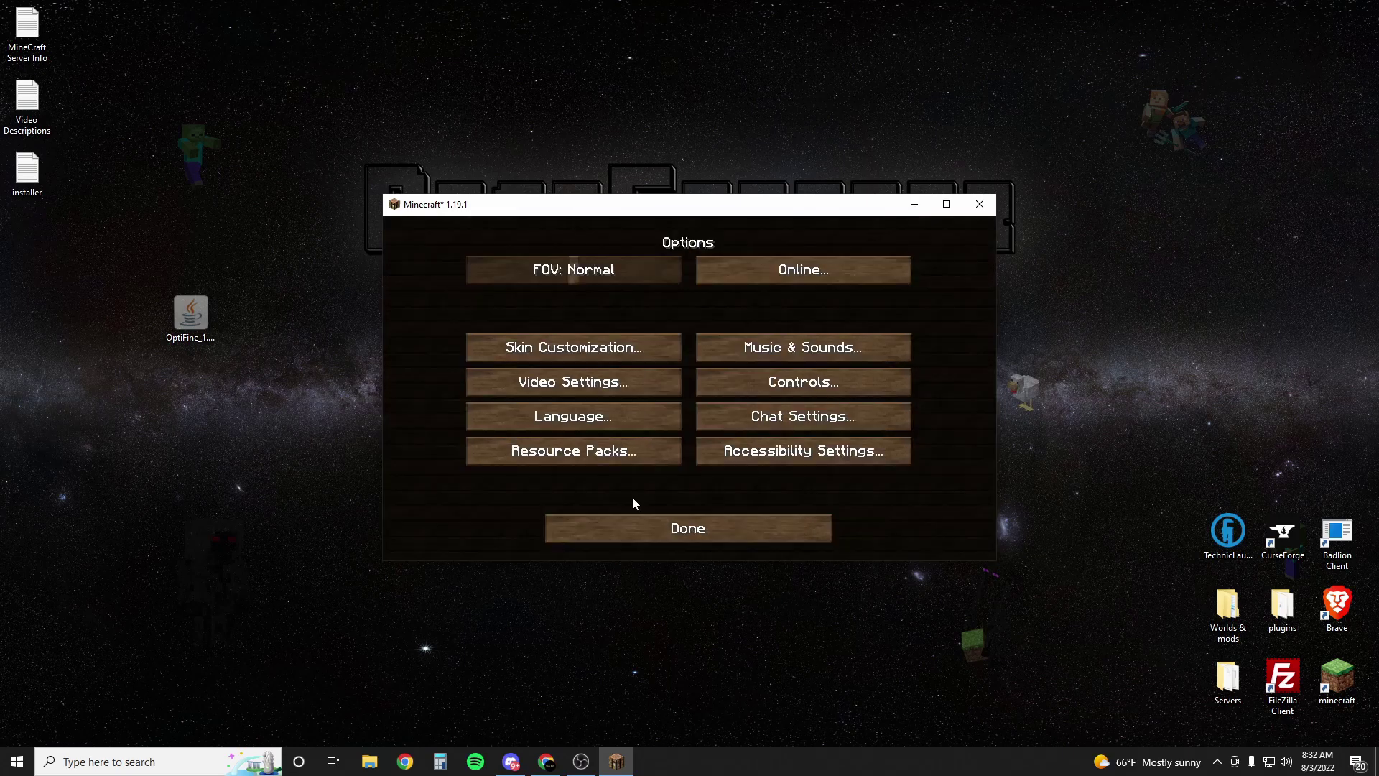
{"action": "left_click", "coordinate": [576, 452]}
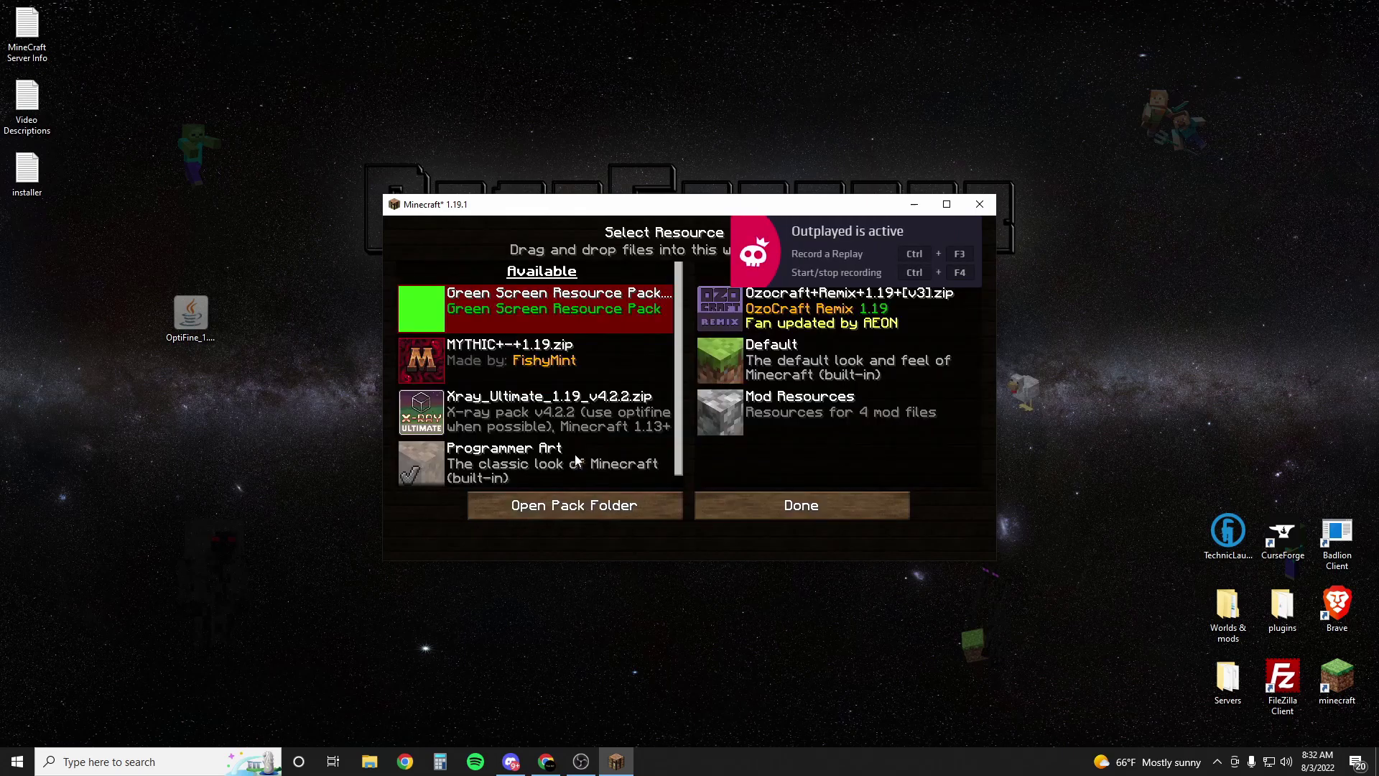
{"action": "left_click", "coordinate": [829, 502]}
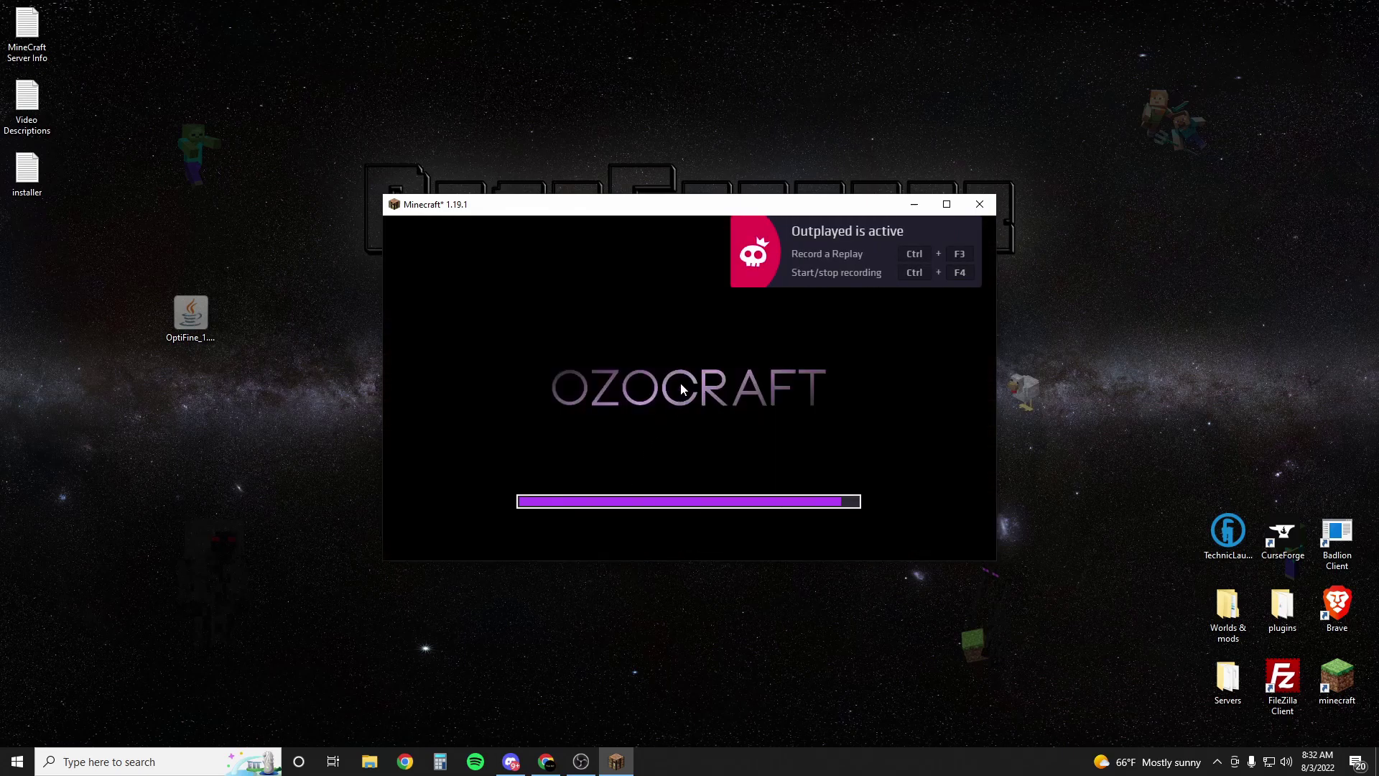
{"action": "left_click", "coordinate": [946, 204]}
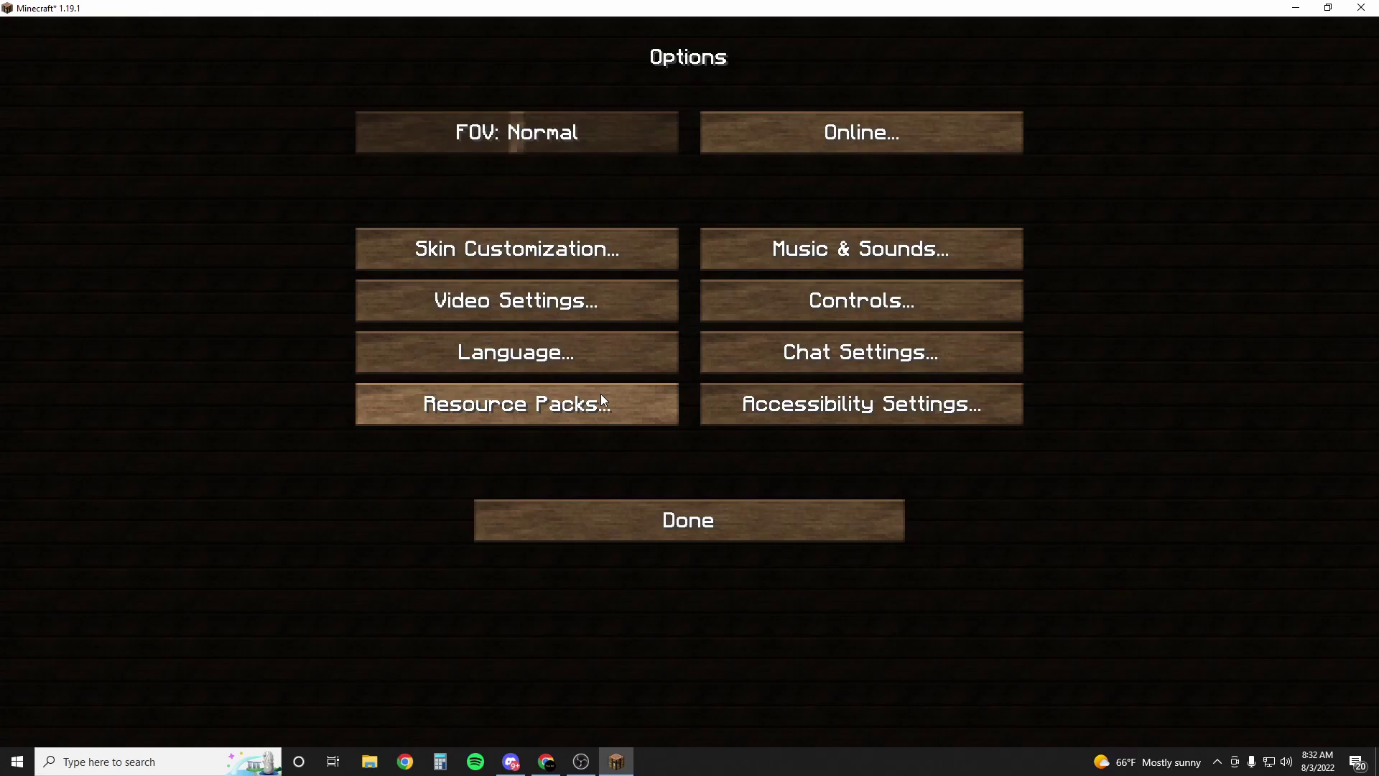
{"action": "left_click", "coordinate": [789, 520]}
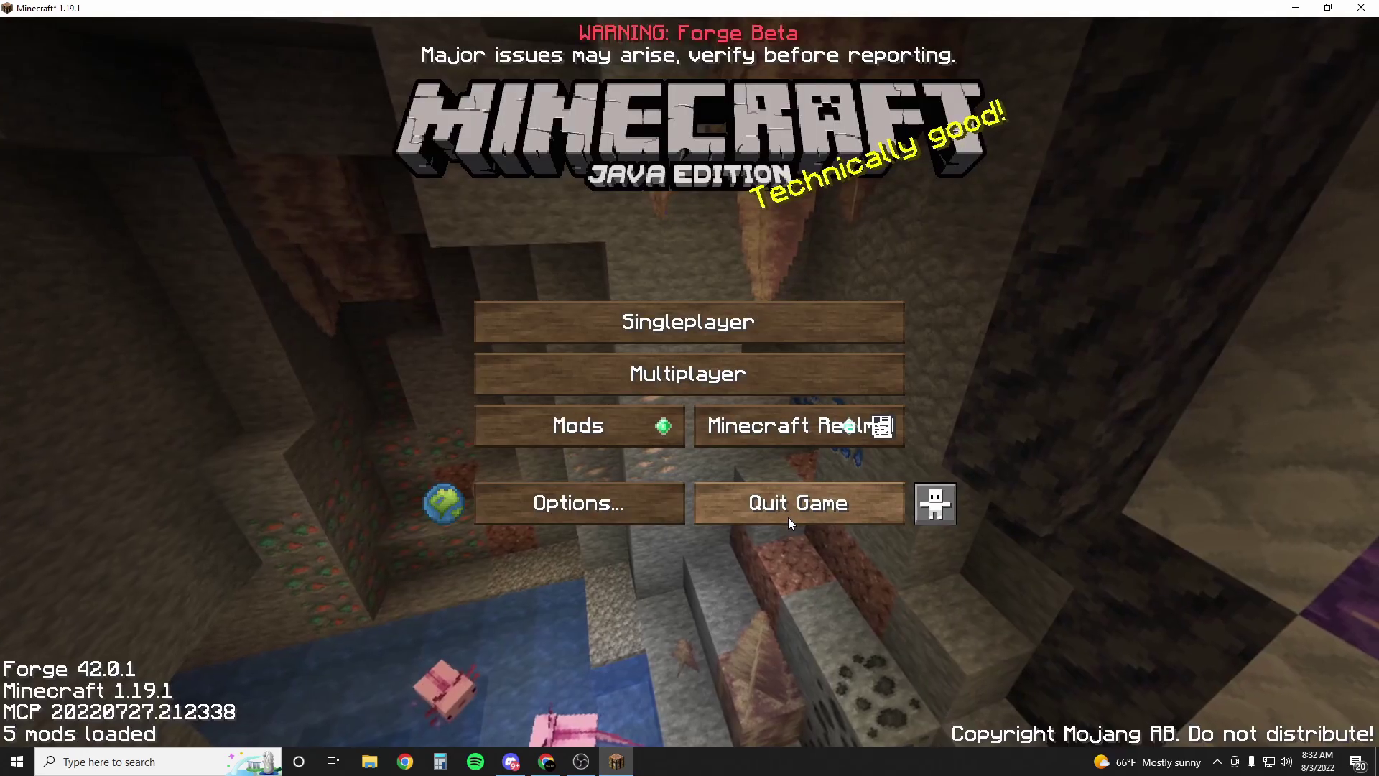